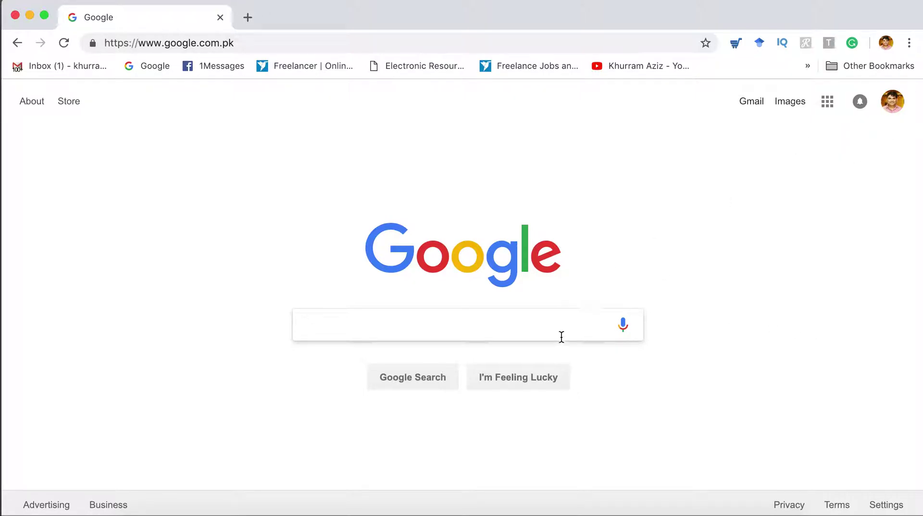
# Reload the Google page, then open Google Drive in a new browser tab
pyautogui.click(386, 43)
pyautogui.press('Return')
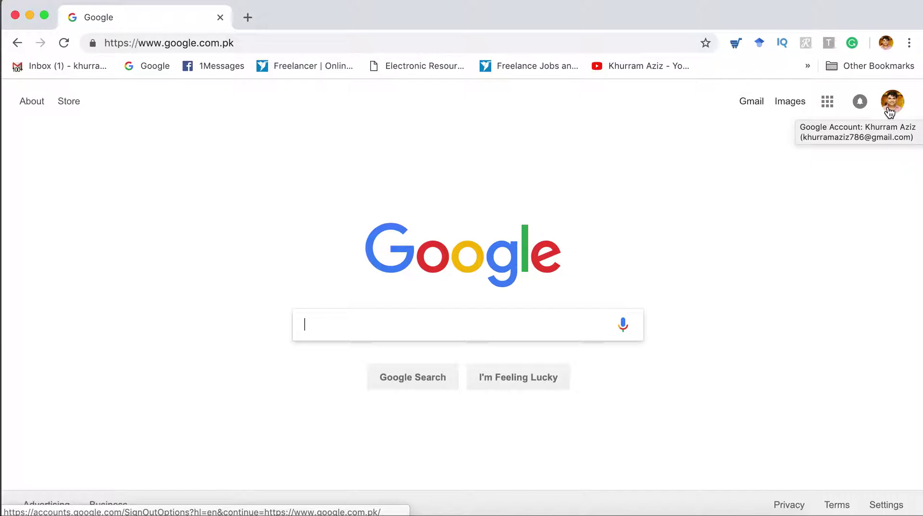
pyautogui.click(253, 18)
pyautogui.write('drive.google.com')
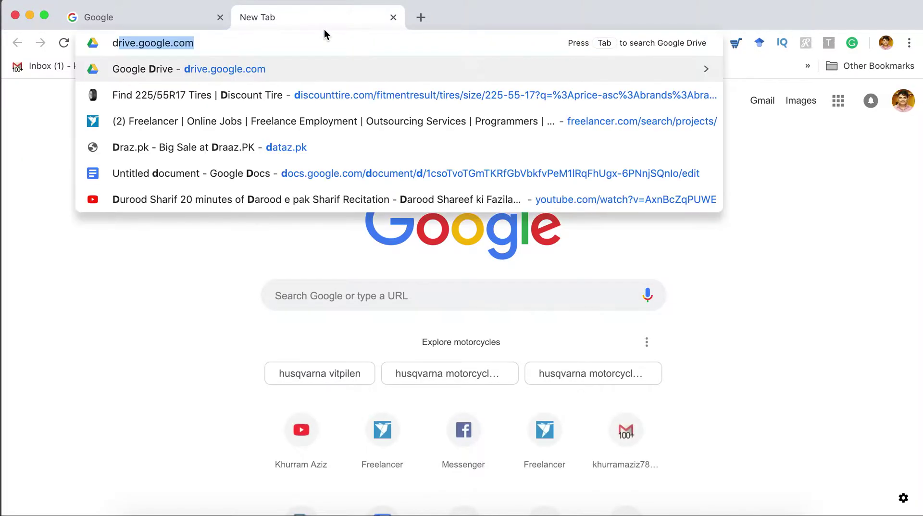
pyautogui.press('Return')
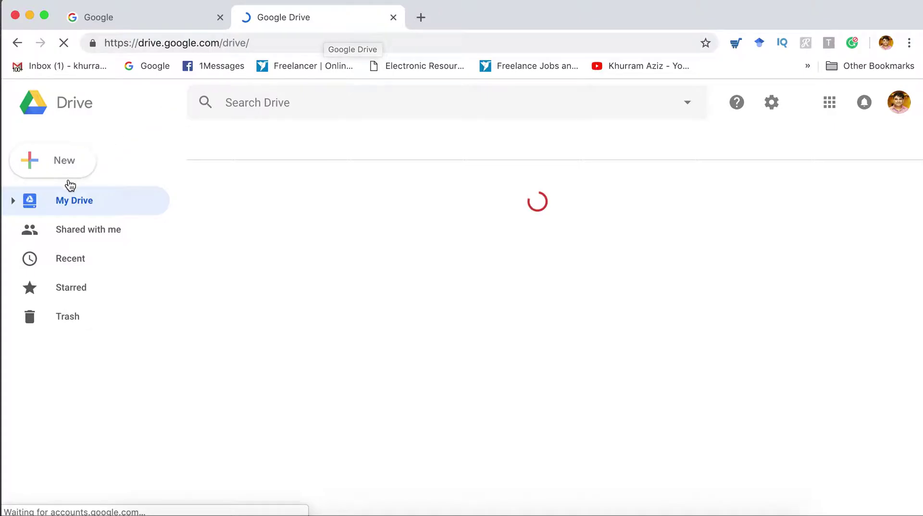
# Create new blank Google Docs documents from My Drive's New menu
pyautogui.click(69, 171)
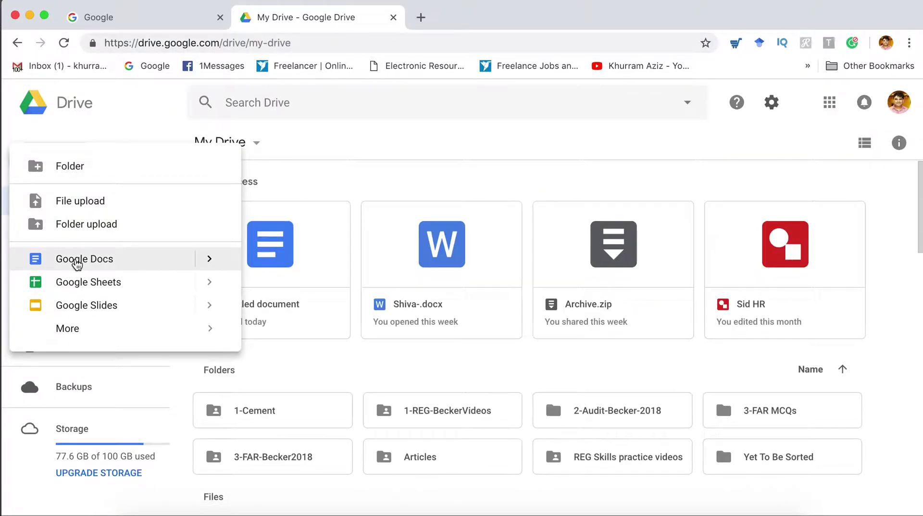
pyautogui.click(76, 260)
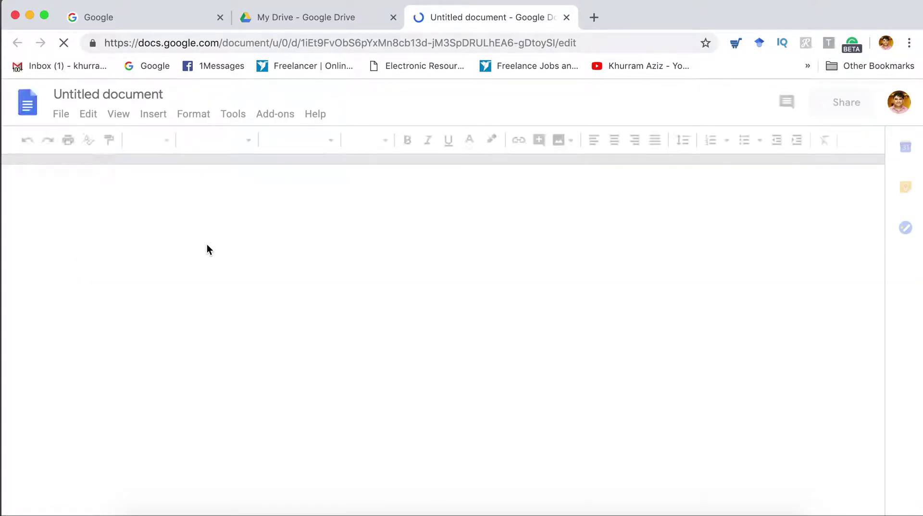
pyautogui.click(311, 19)
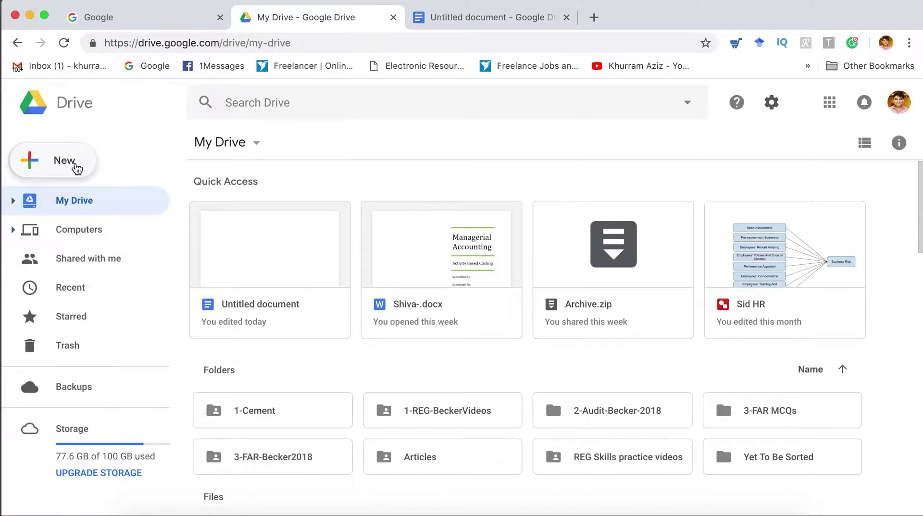
pyautogui.click(76, 167)
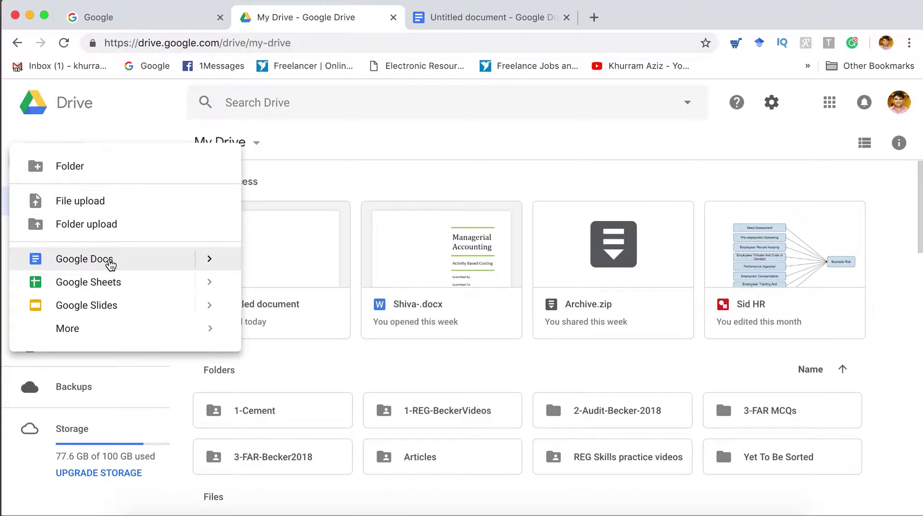
pyautogui.click(84, 259)
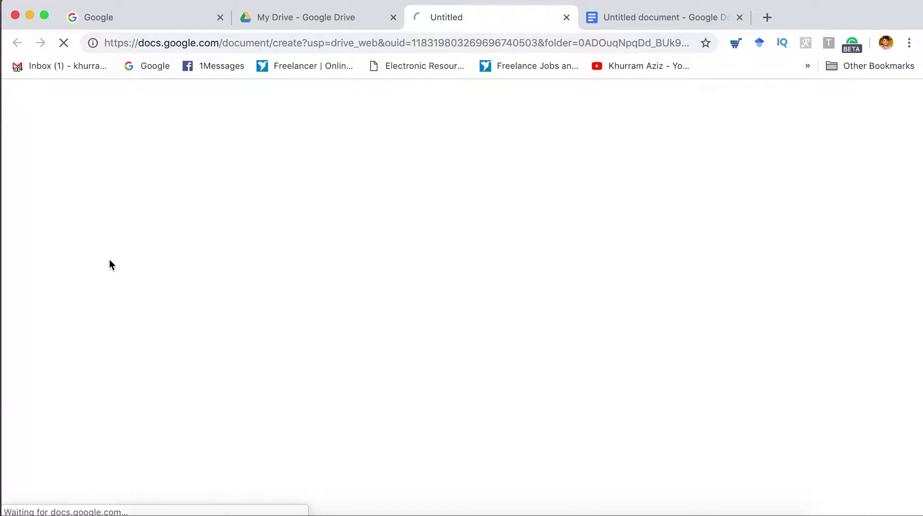
pyautogui.click(646, 19)
# Close the duplicate blank document and check the Tools menu for Voice typing without starting it
pyautogui.click(739, 18)
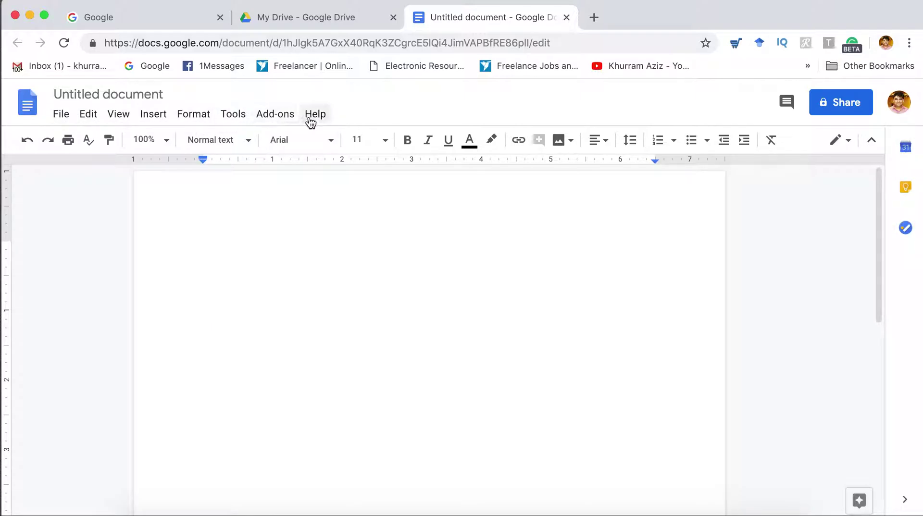
pyautogui.click(234, 120)
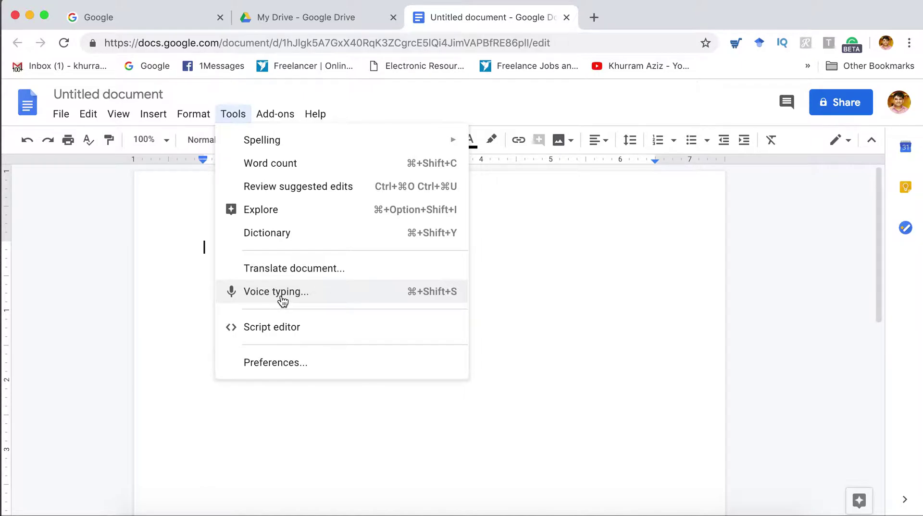
pyautogui.click(556, 280)
# Open YouTube in a new tab and search for 'english speech'
pyautogui.click(595, 17)
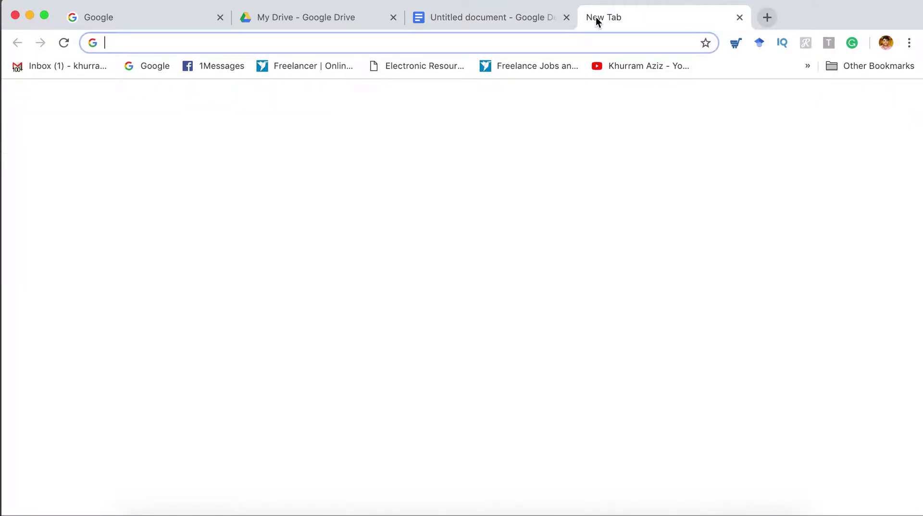
pyautogui.write('you')
pyautogui.press('Return')
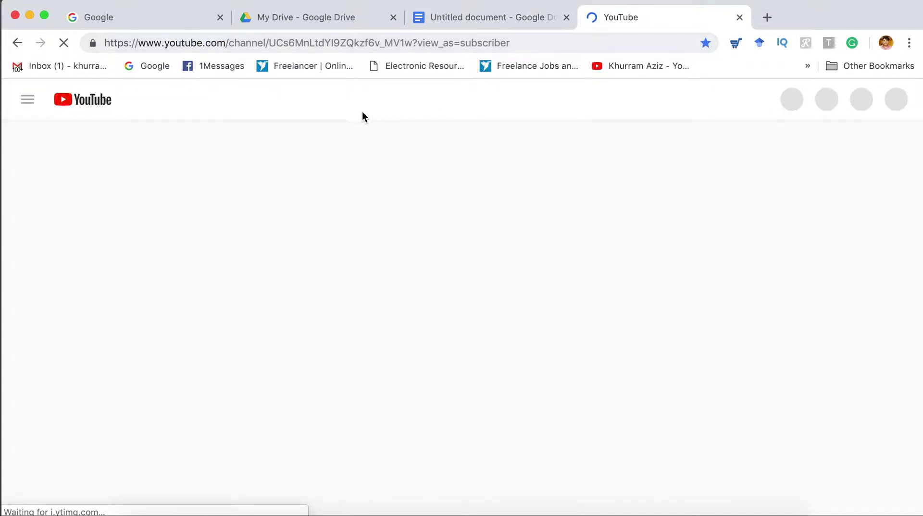
pyautogui.click(326, 100)
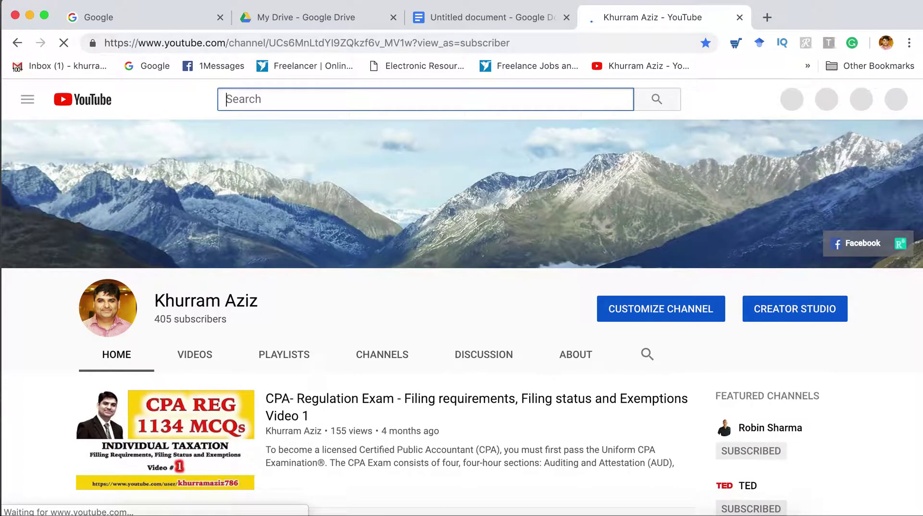
pyautogui.write('english spee')
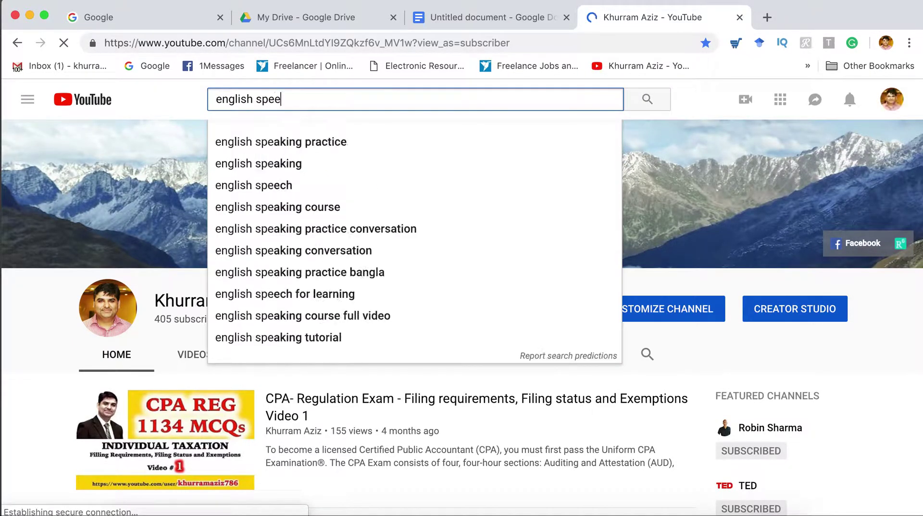
pyautogui.write('ch')
pyautogui.press('Return')
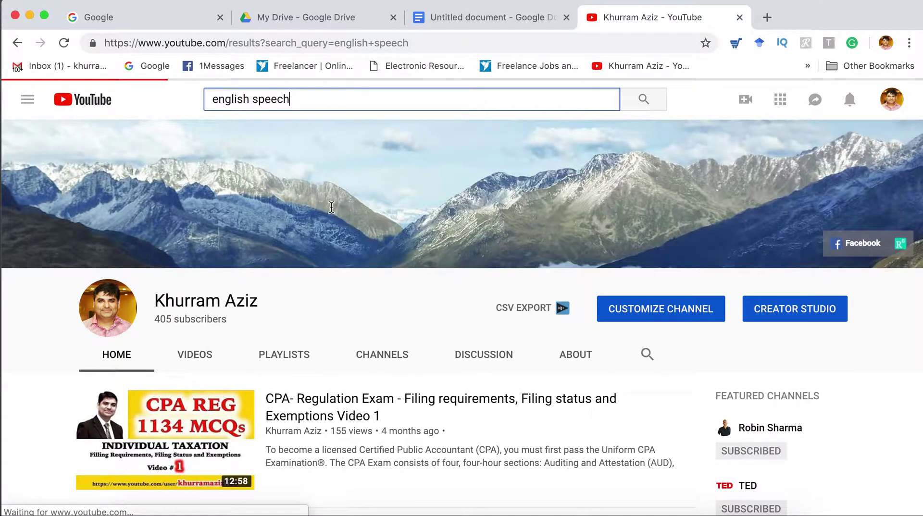
# Scroll the results and open the MALALA YOUSAFZAI Nobel Peace Prize speech video
pyautogui.scroll(-3, 360, 317)
pyautogui.scroll(-3, 360, 318)
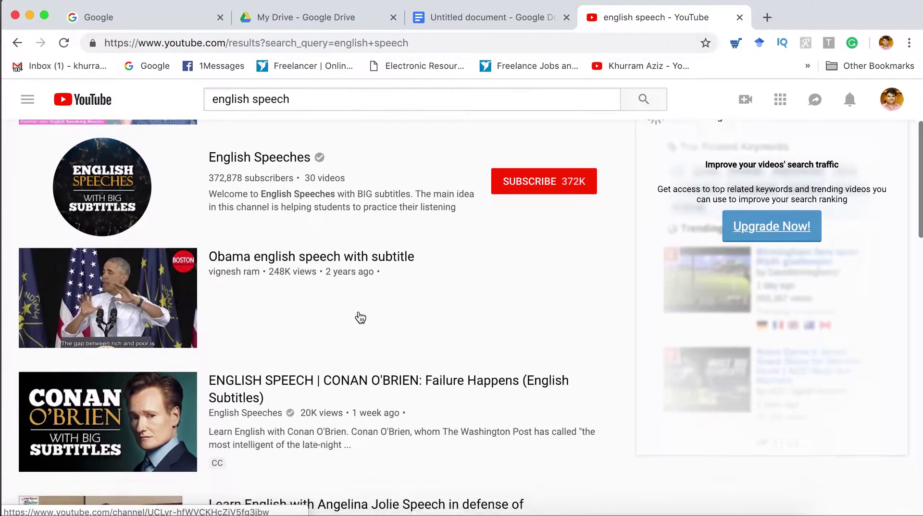
pyautogui.scroll(-1, 360, 317)
pyautogui.scroll(-1, 360, 318)
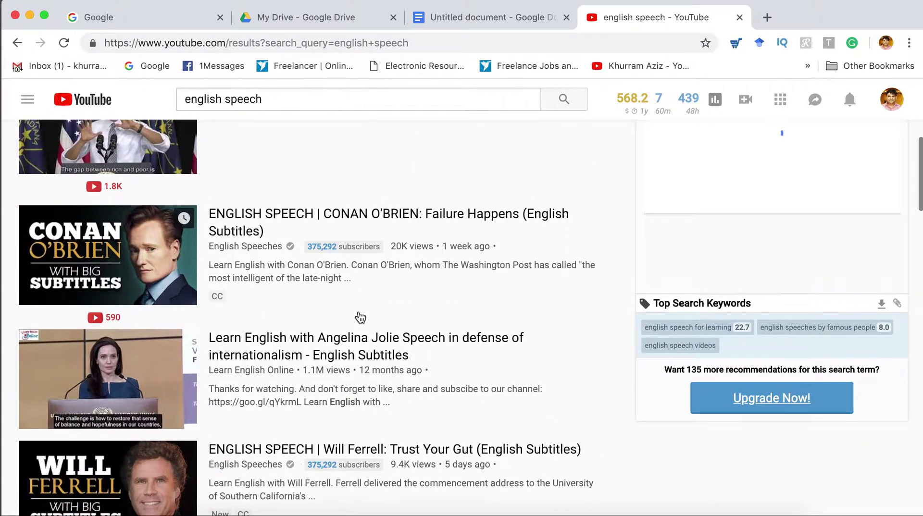
pyautogui.scroll(-2, 360, 317)
pyautogui.scroll(-2, 361, 315)
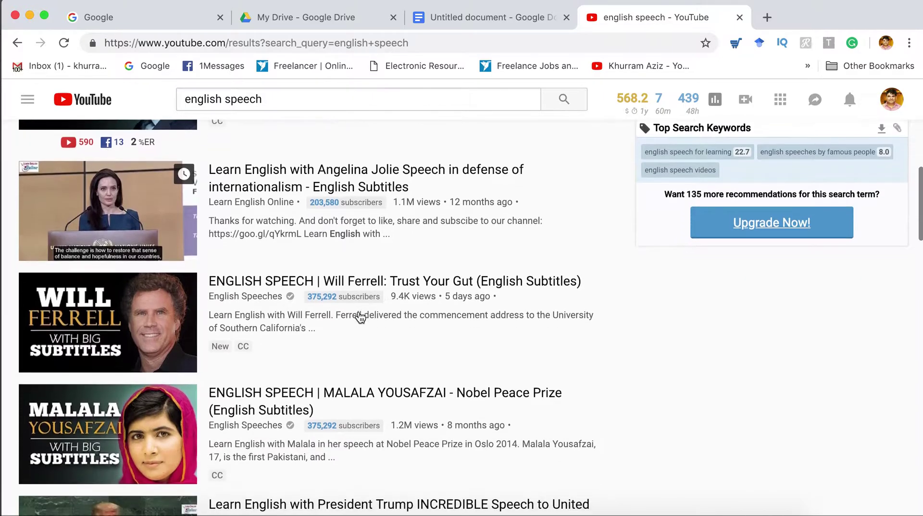
pyautogui.scroll(-1, 360, 315)
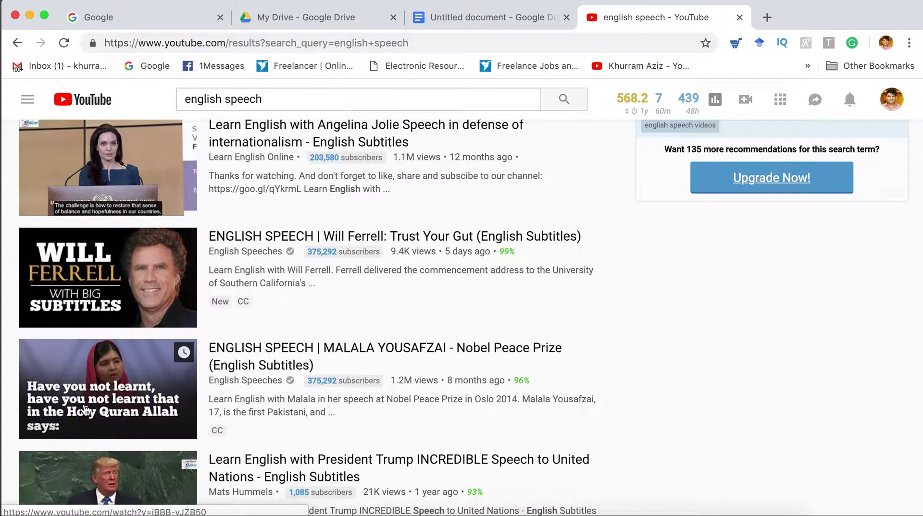
pyautogui.click(94, 373)
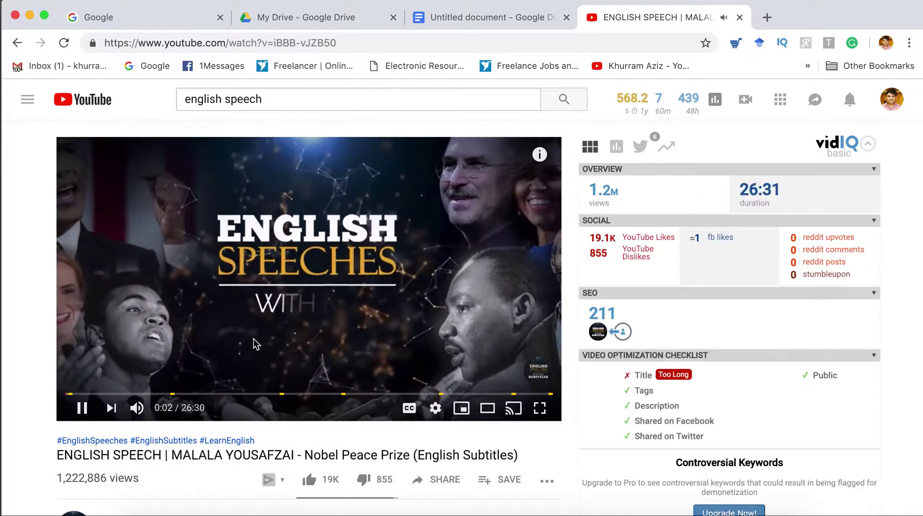
# Pause the Malala speech at 0:21 and move its tab into a separate window
pyautogui.click(78, 395)
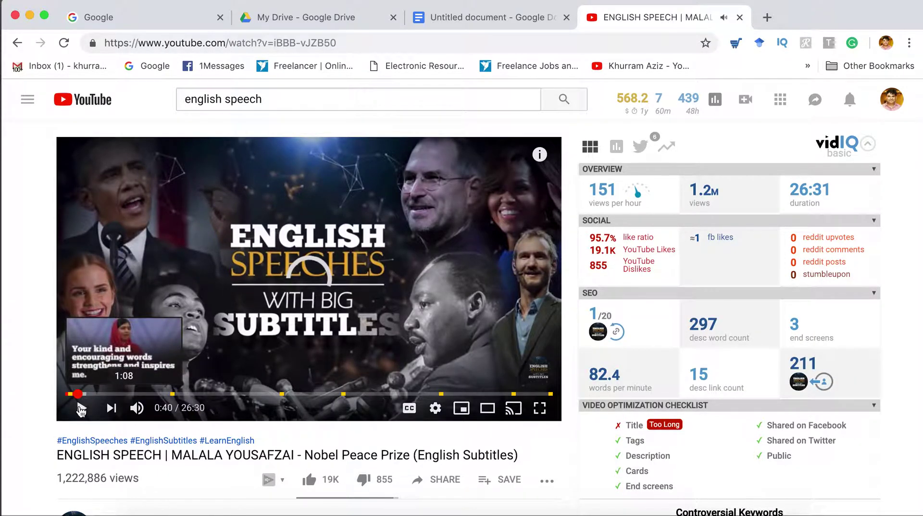
pyautogui.click(176, 304)
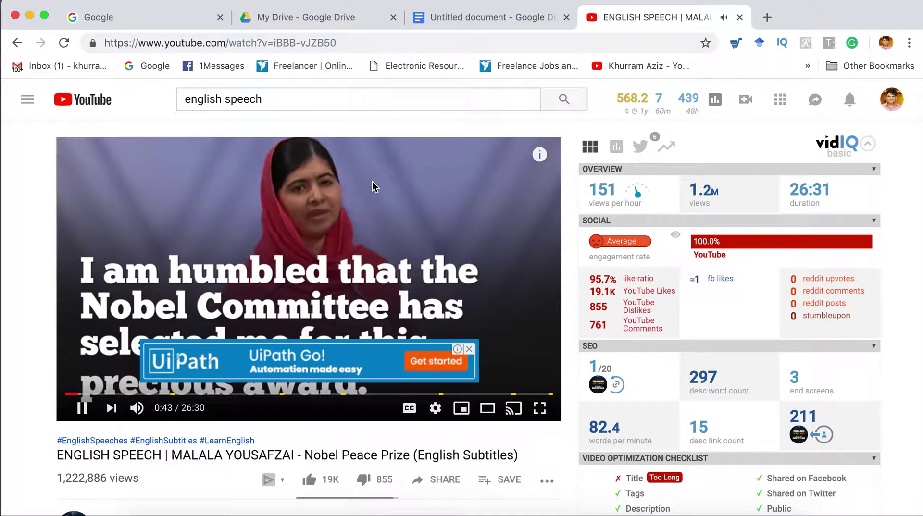
pyautogui.click(81, 407)
pyautogui.moveTo(81, 396); pyautogui.dragTo(72, 396)
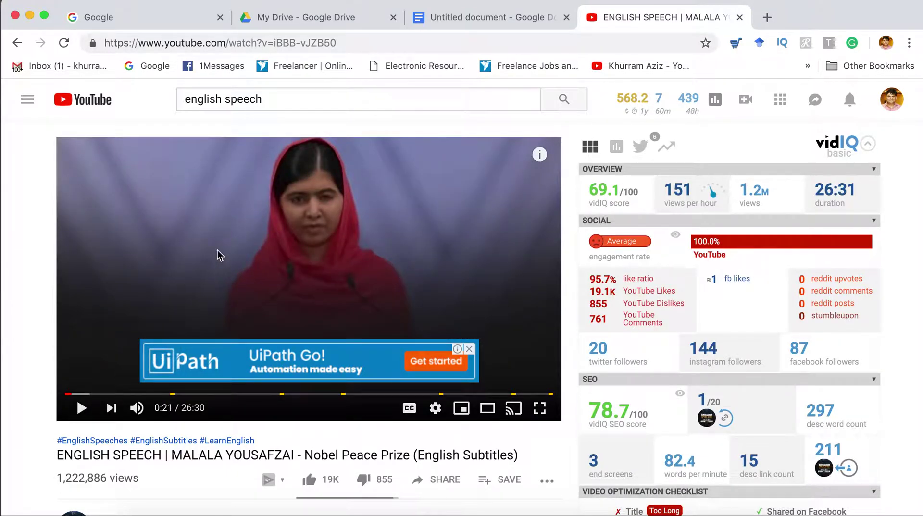
pyautogui.moveTo(607, 19)
pyautogui.mouseDown()
pyautogui.moveTo(749, 107)
pyautogui.moveTo(744, 63)
pyautogui.mouseUp()
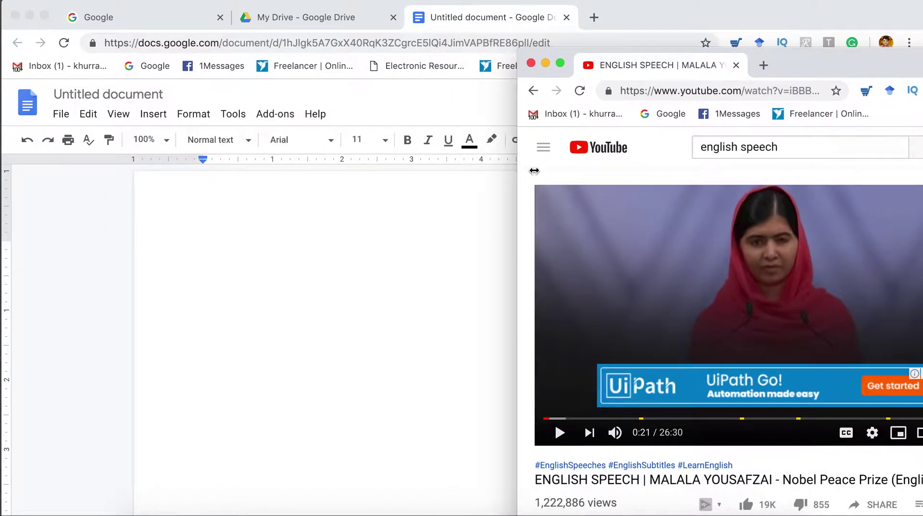
# Put the document window on the left half with the video window beside it
pyautogui.moveTo(133, 264); pyautogui.dragTo(533, 171)
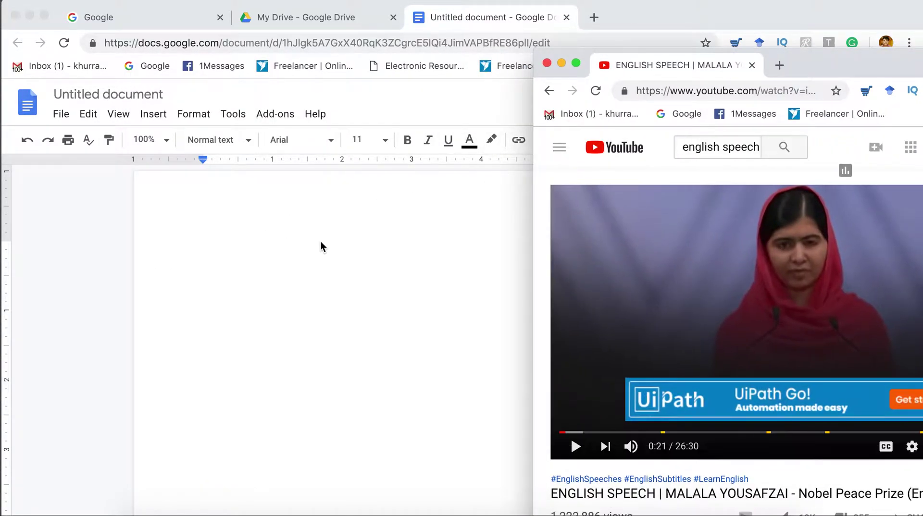
pyautogui.click(342, 245)
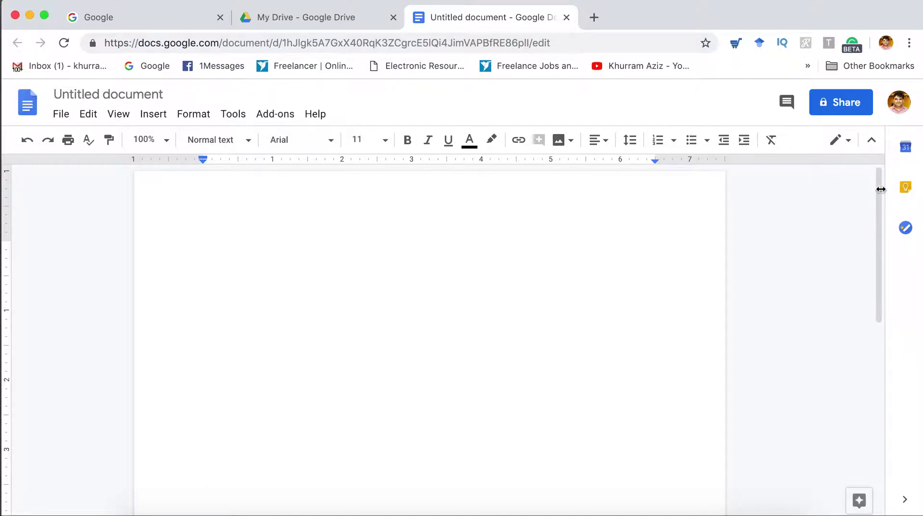
pyautogui.moveTo(881, 189); pyautogui.dragTo(535, 187)
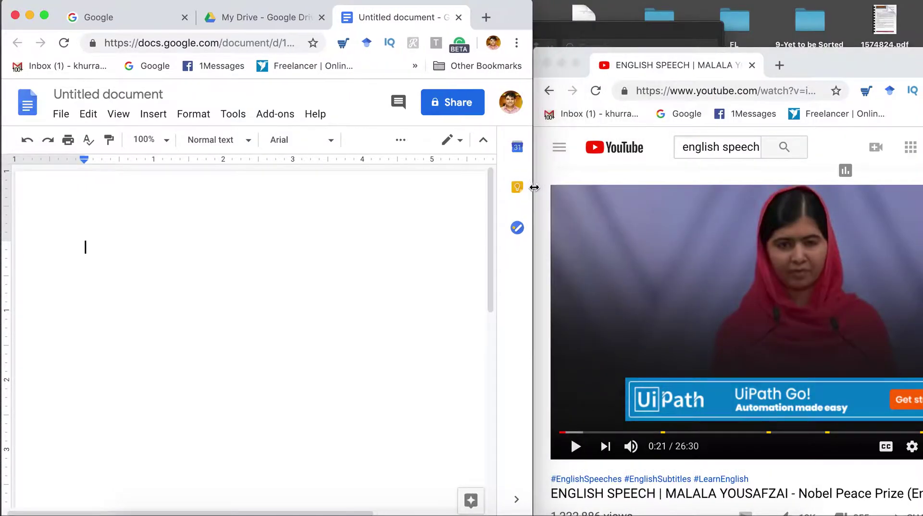
pyautogui.moveTo(822, 68); pyautogui.dragTo(822, 21)
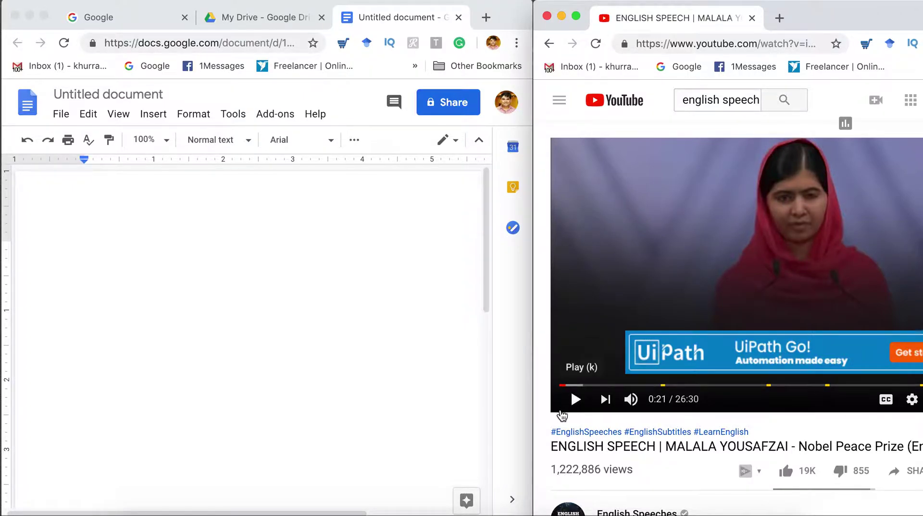
# Close the ad over the video and cue the speech paused at 0:14
pyautogui.click(576, 401)
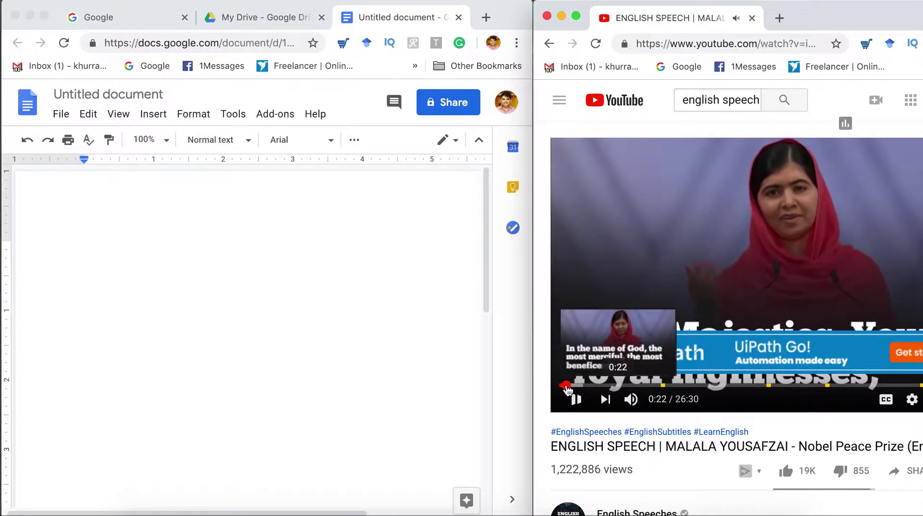
pyautogui.click(565, 386)
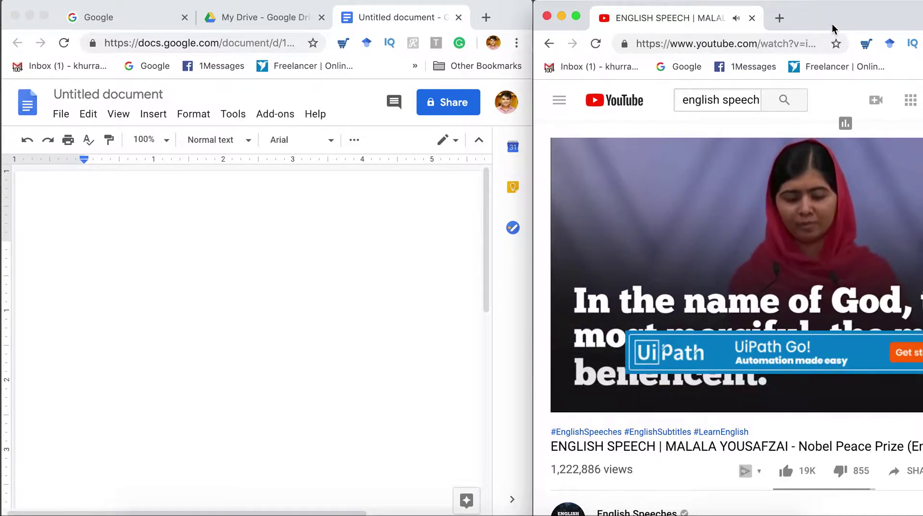
pyautogui.moveTo(832, 24); pyautogui.dragTo(702, 24)
pyautogui.click(828, 340)
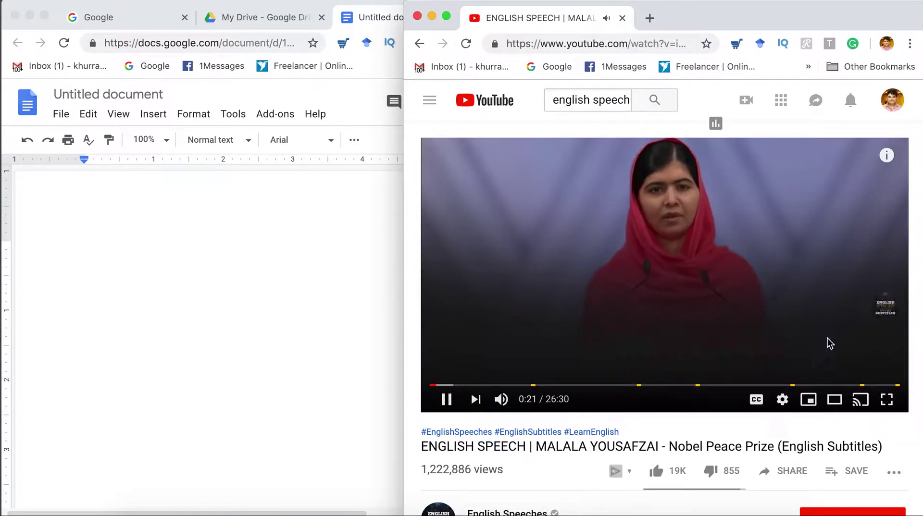
pyautogui.click(701, 231)
pyautogui.moveTo(703, 25); pyautogui.dragTo(838, 19)
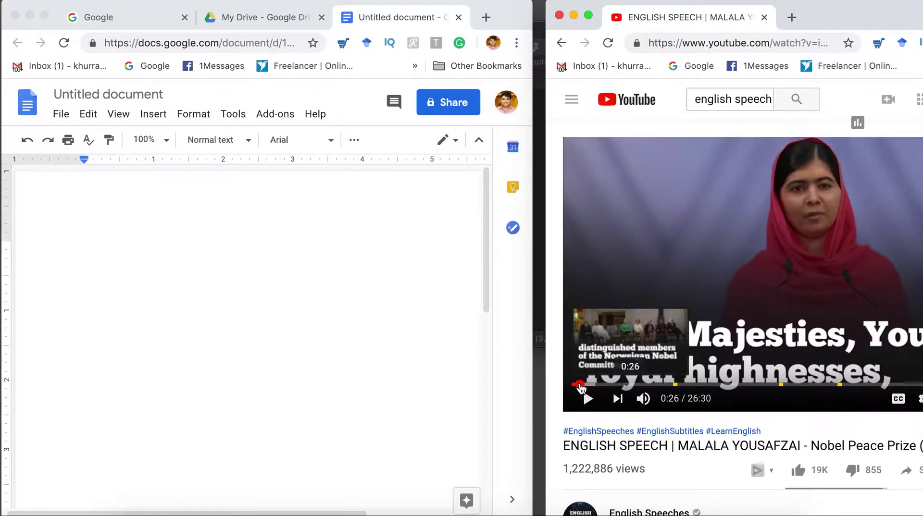
pyautogui.moveTo(577, 384); pyautogui.dragTo(574, 386)
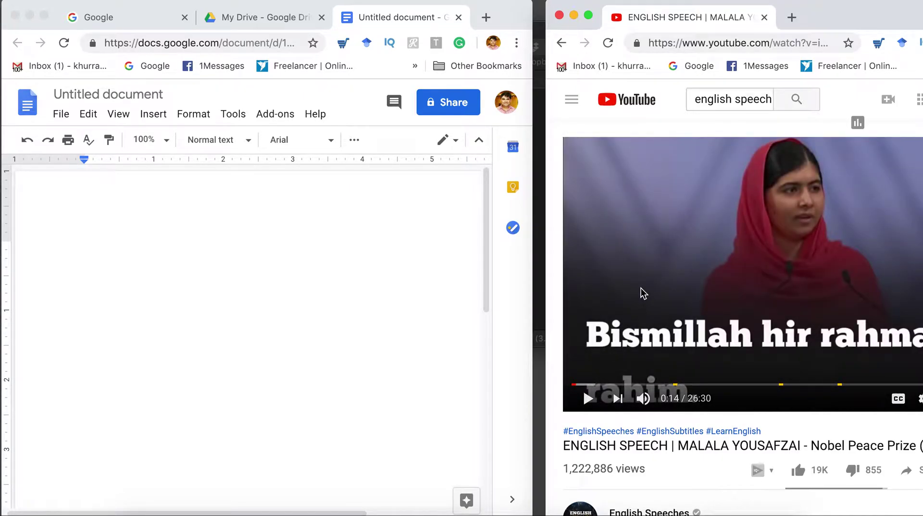
# Turn on Tools > Voice typing in the blank document, set to English (US)
pyautogui.click(239, 117)
pyautogui.click(238, 117)
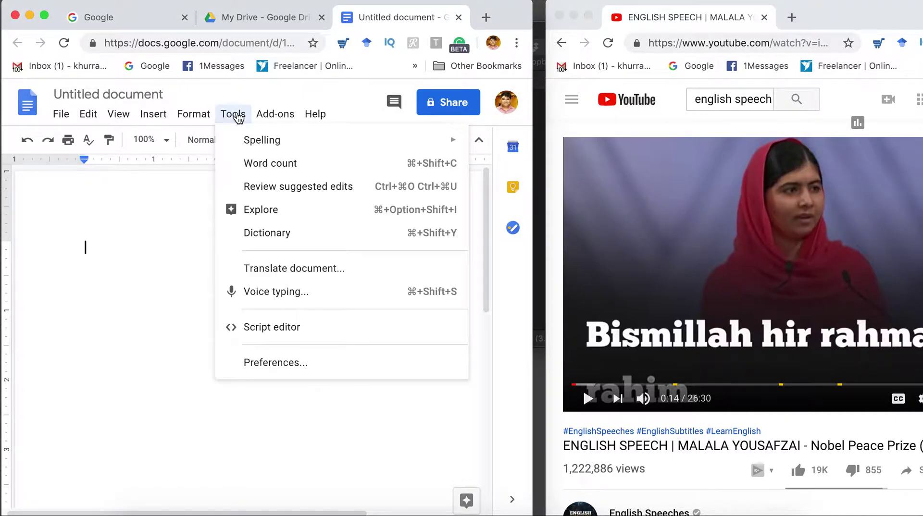
pyautogui.click(260, 294)
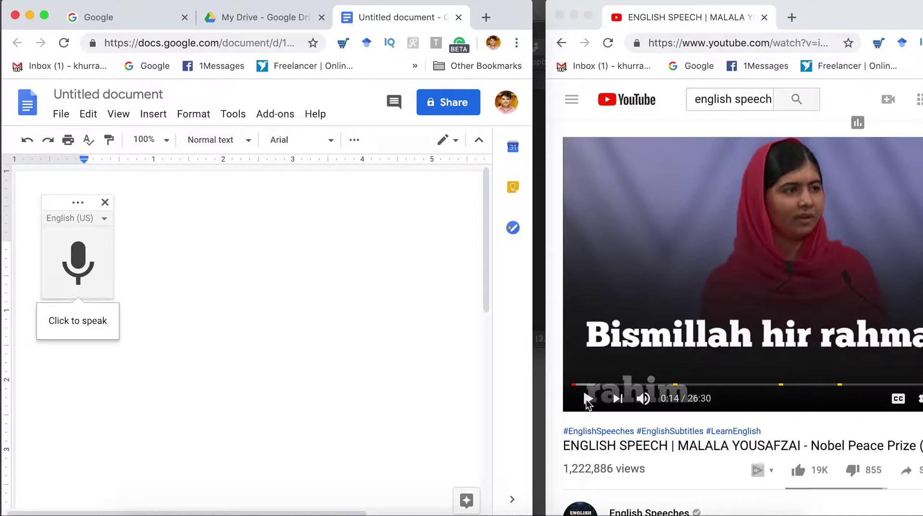
# Play the speech from 0:14, then dictate its opening line ending 'the most merciful the most beneficent'
pyautogui.click(587, 400)
pyautogui.click(587, 400)
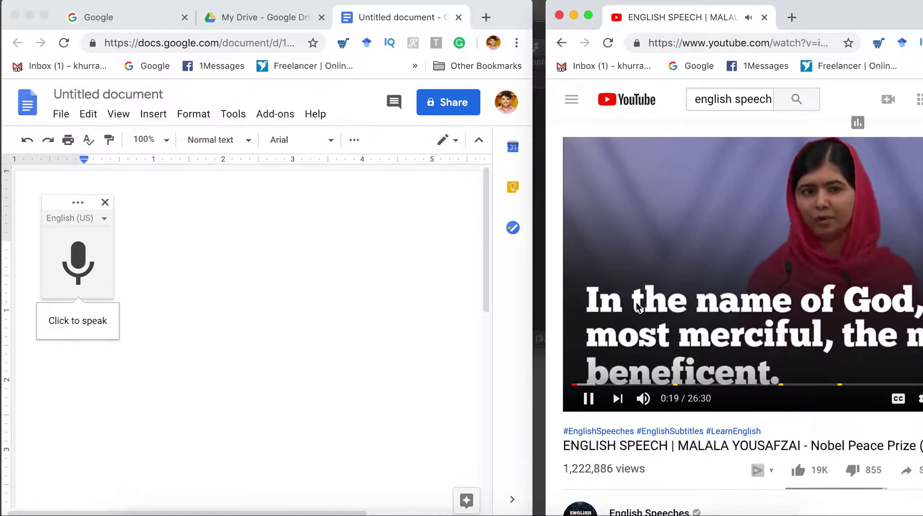
pyautogui.click(590, 400)
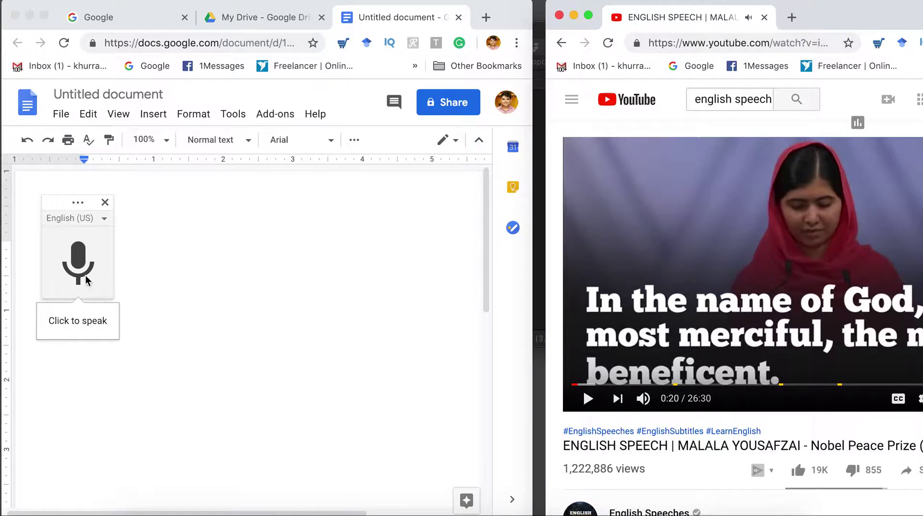
pyautogui.click(77, 262)
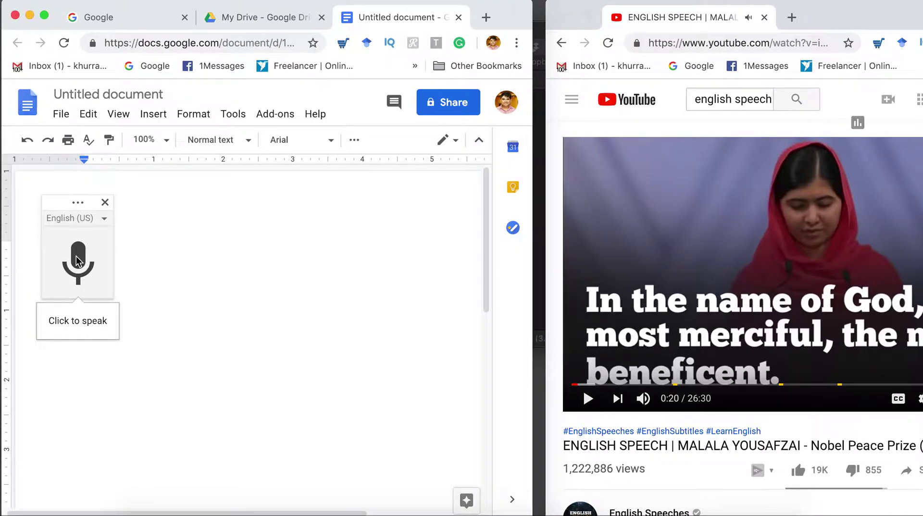
pyautogui.click(77, 320)
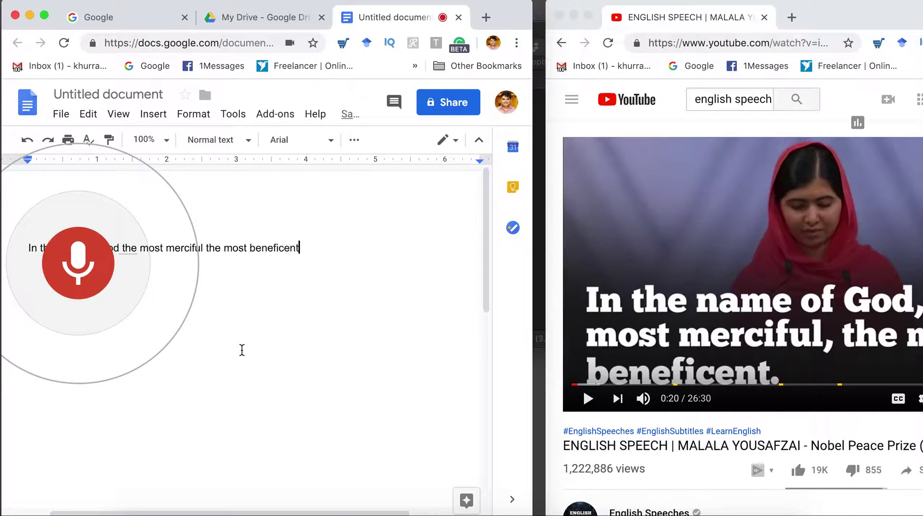
# Replay the speech, reopening the Malala video after accidentally going back to the search results
pyautogui.click(587, 402)
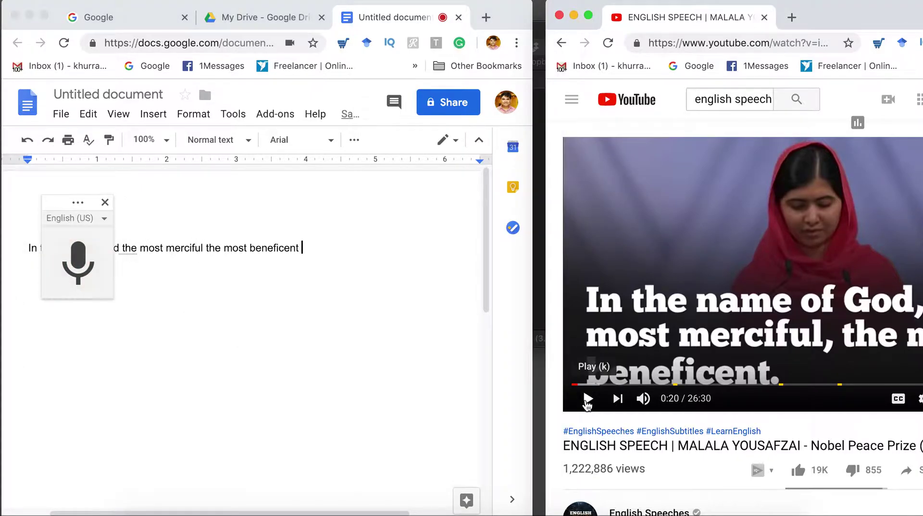
pyautogui.click(587, 399)
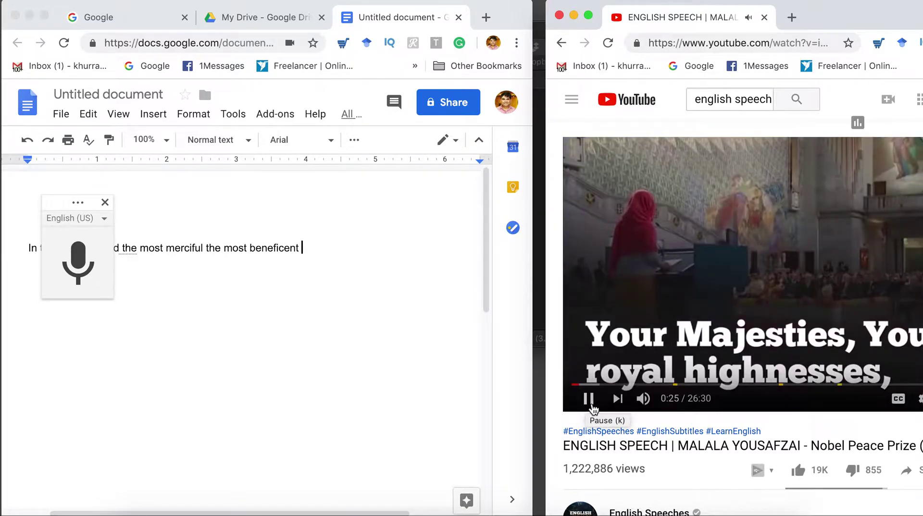
pyautogui.click(584, 401)
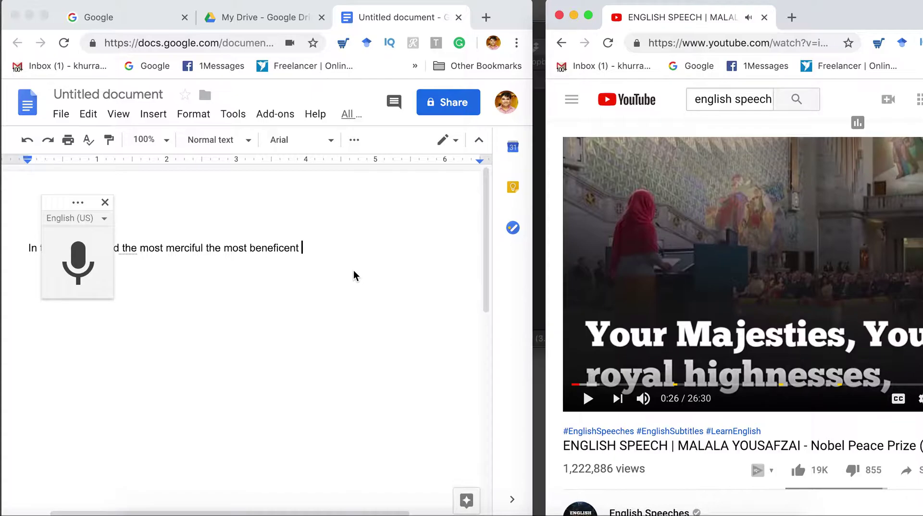
pyautogui.press('j')
pyautogui.press('super+bracketleft')
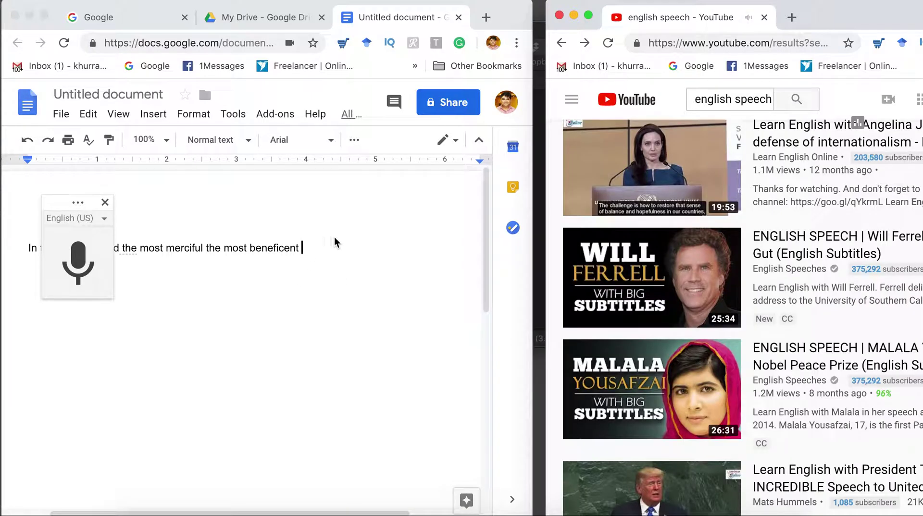
pyautogui.click(597, 366)
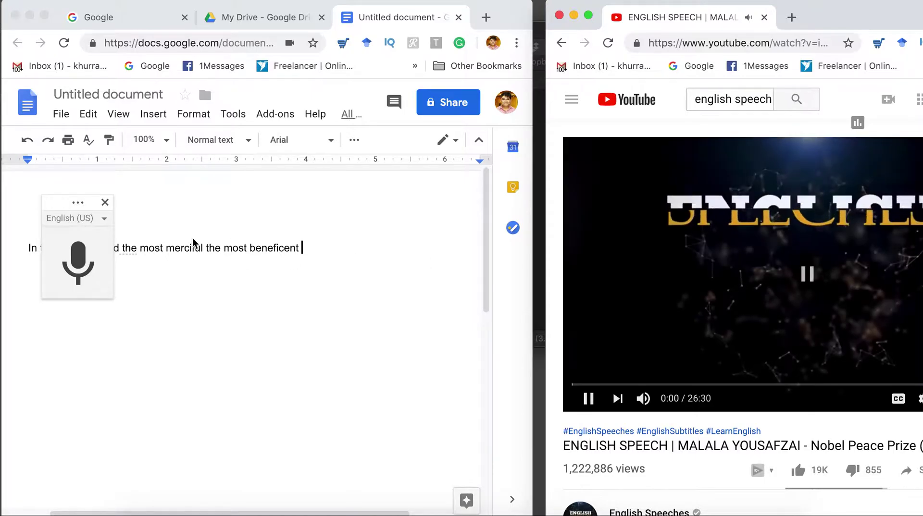
# Dictate 'Your Majesty's your royal highnesses', type the missed 'your royal', and move the voice panel down
pyautogui.click(308, 252)
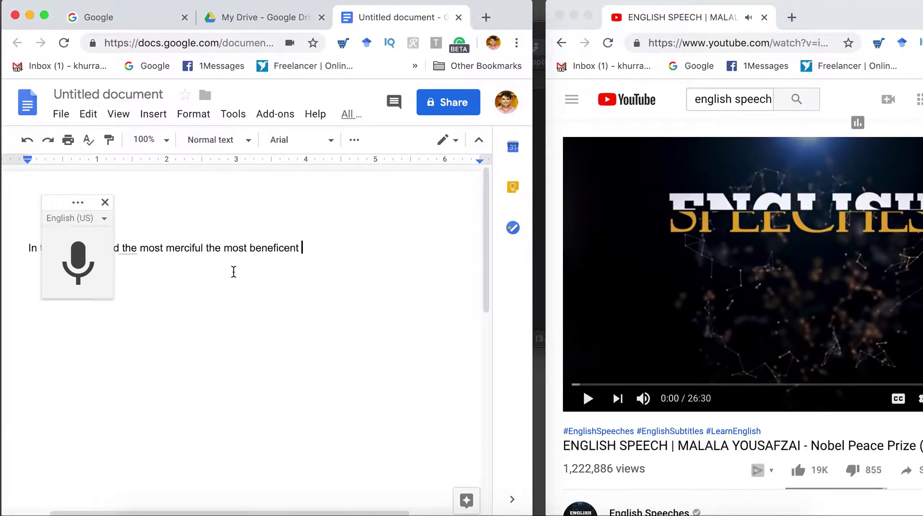
pyautogui.click(77, 267)
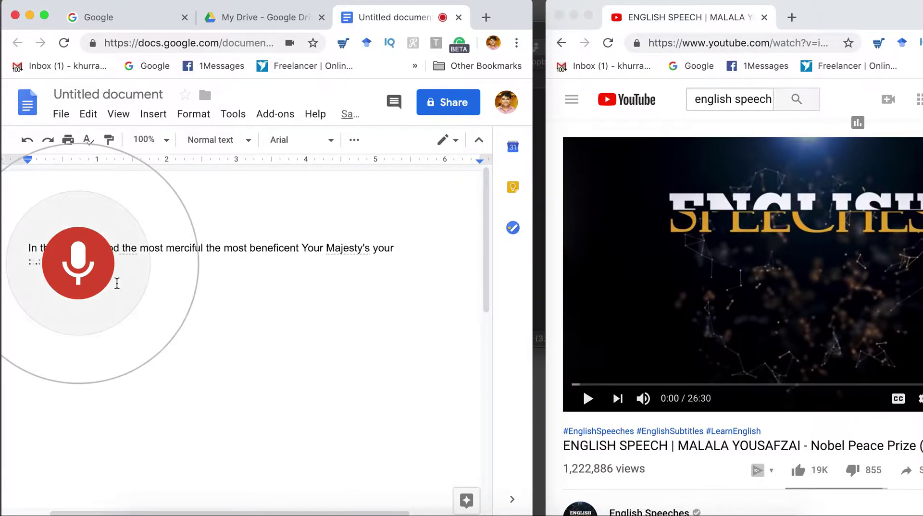
pyautogui.click(84, 280)
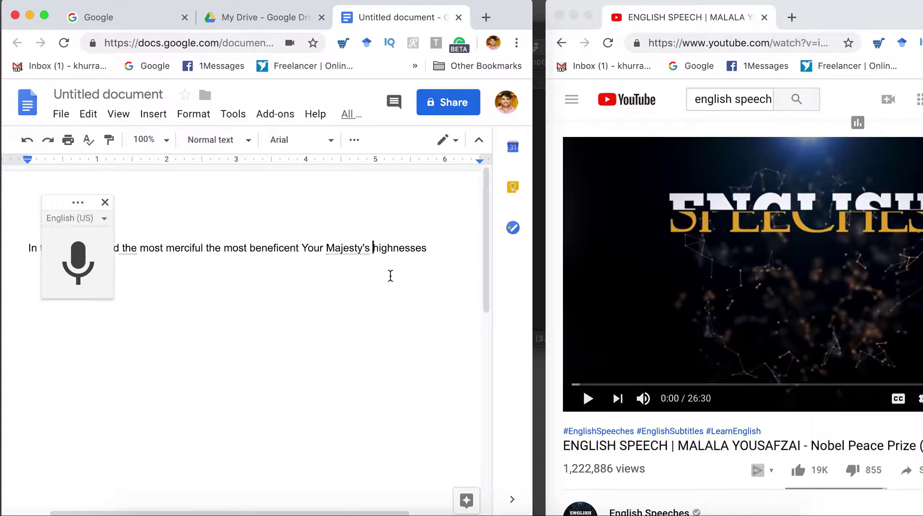
pyautogui.write('your ro')
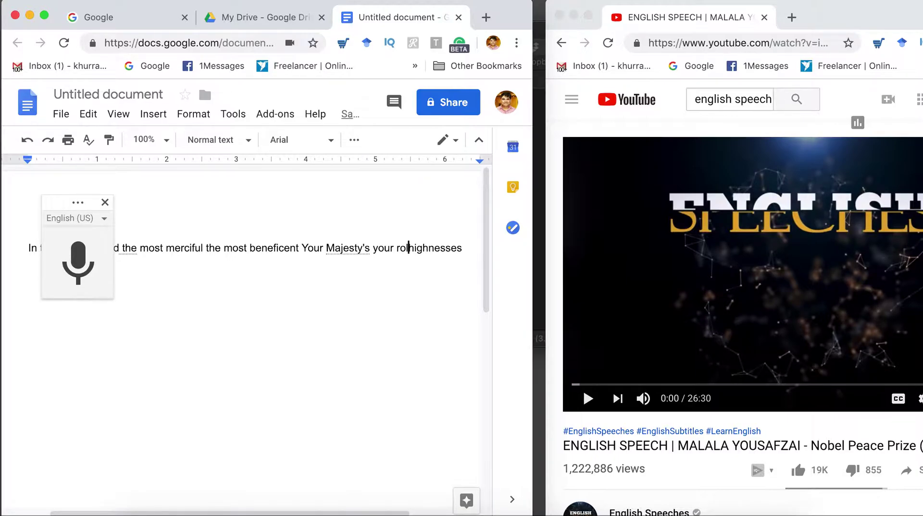
pyautogui.write('yal')
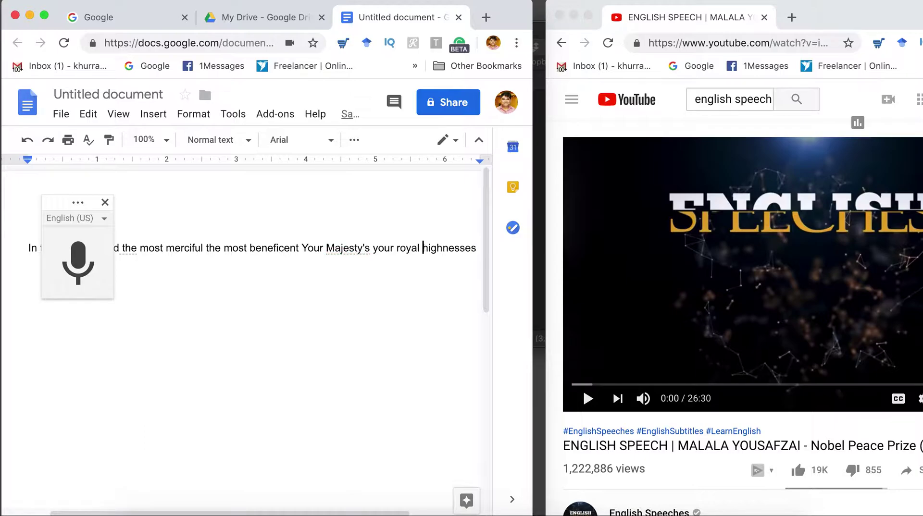
pyautogui.moveTo(77, 203); pyautogui.dragTo(77, 347)
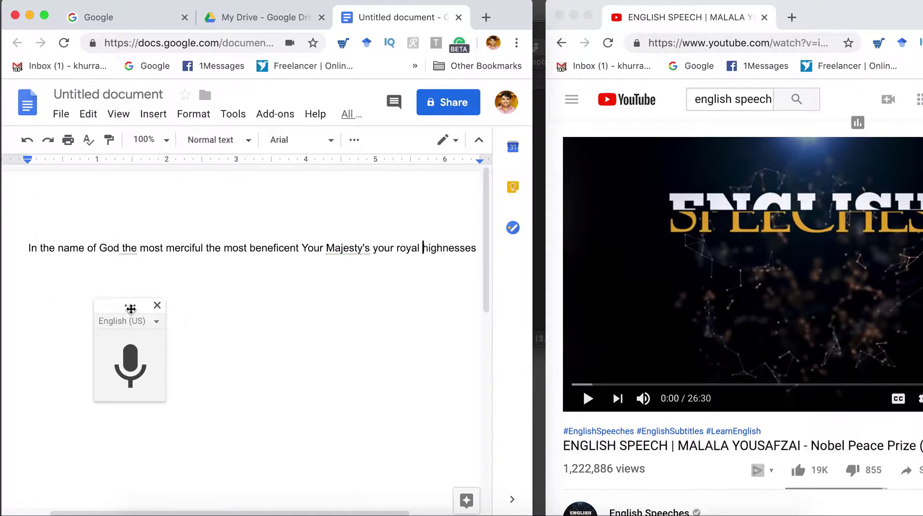
# Add a period after 'highnesses' and dictate 'Distinguished members of the Norwegian Nobel committee.'
pyautogui.click(587, 400)
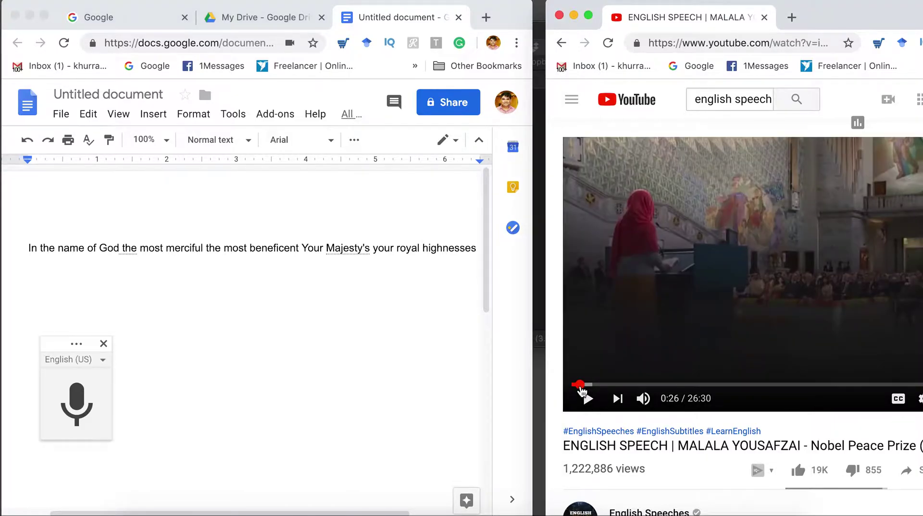
pyautogui.click(588, 400)
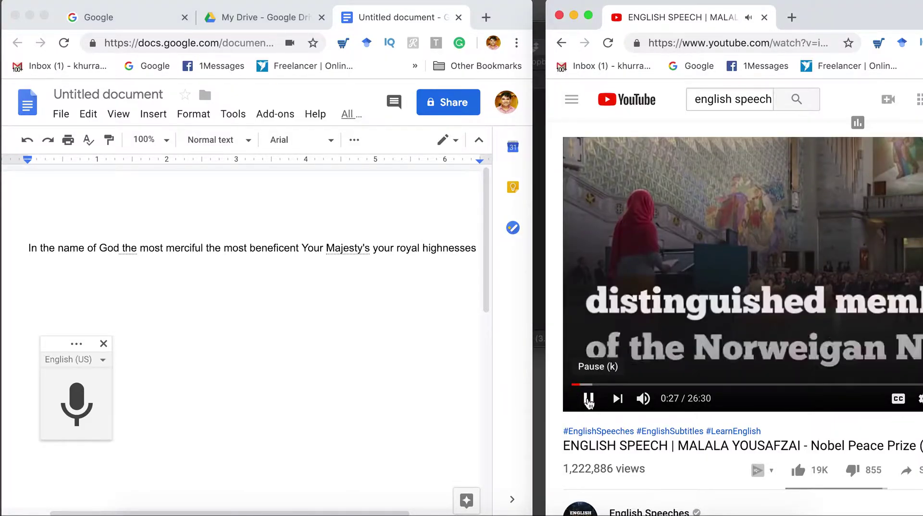
pyautogui.click(627, 259)
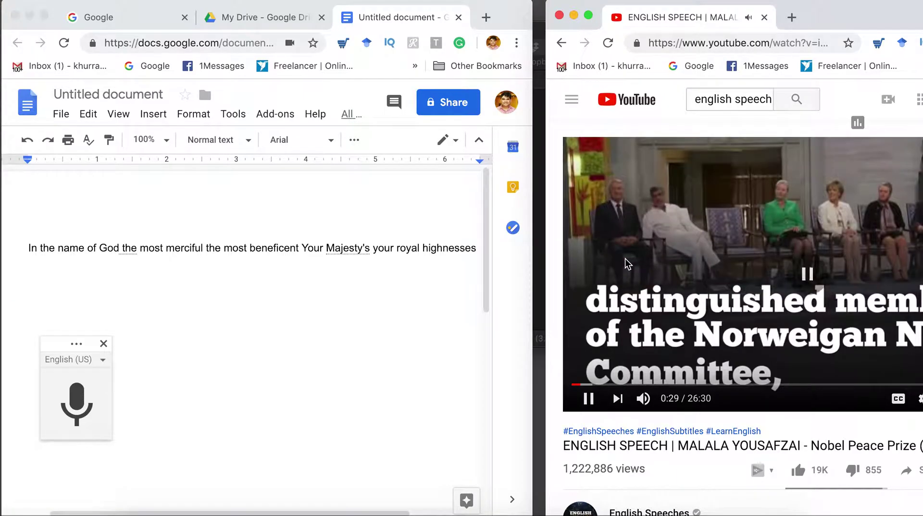
pyautogui.click(436, 259)
pyautogui.press('End')
pyautogui.write('.')
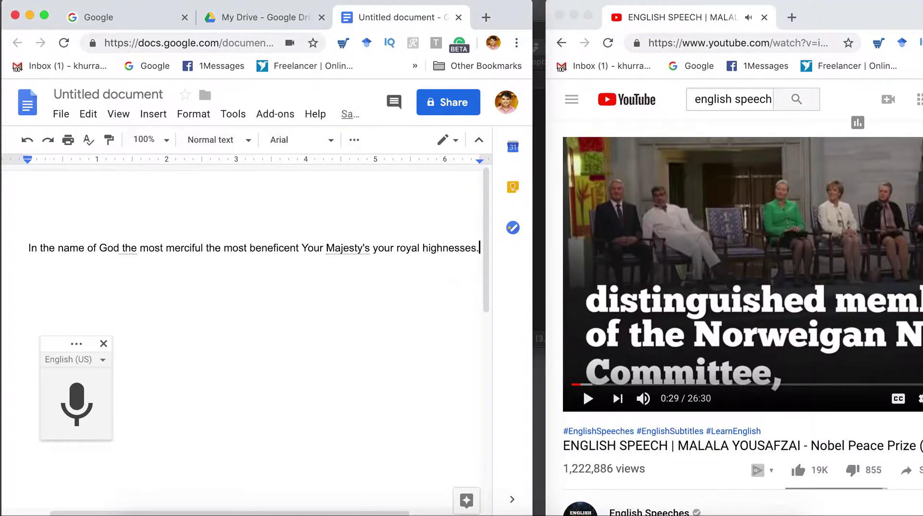
pyautogui.click(79, 408)
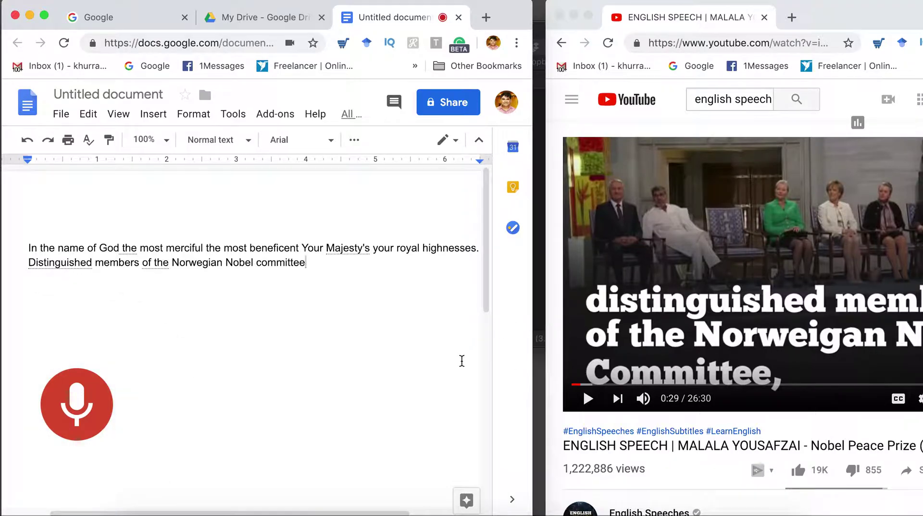
pyautogui.write('.')
# Dictate 'Dear sisters and brothers' and leave the speech paused at 0:38
pyautogui.click(589, 399)
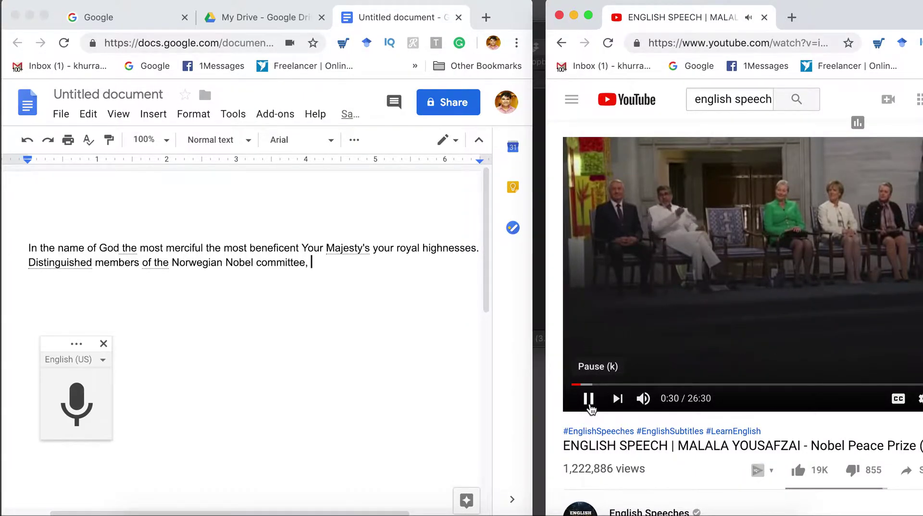
pyautogui.click(591, 406)
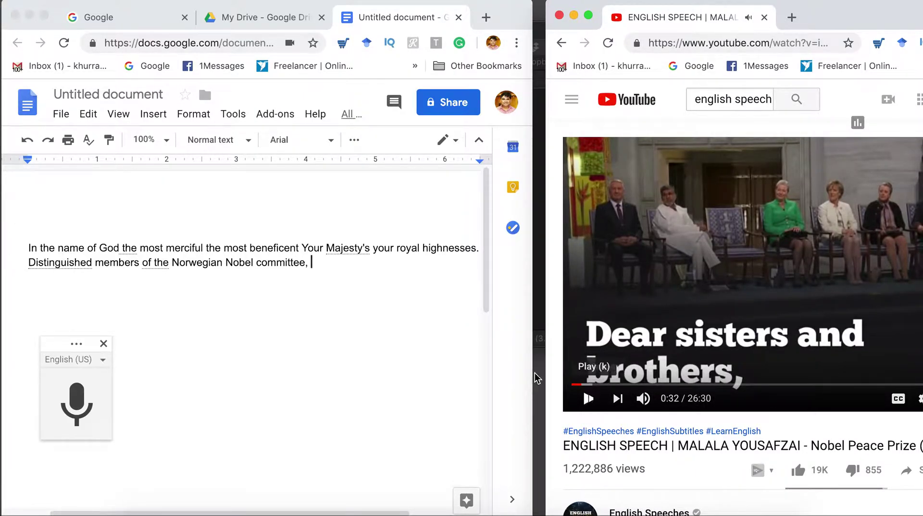
pyautogui.click(77, 397)
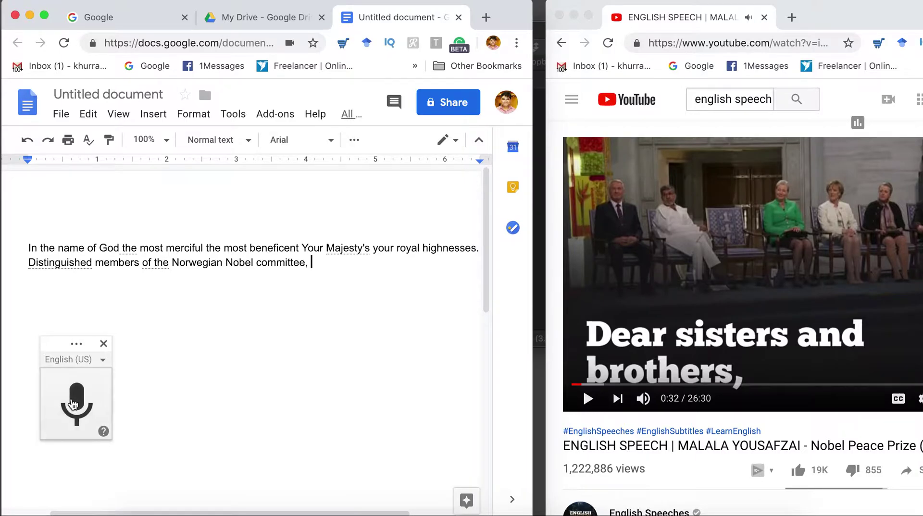
pyautogui.click(75, 402)
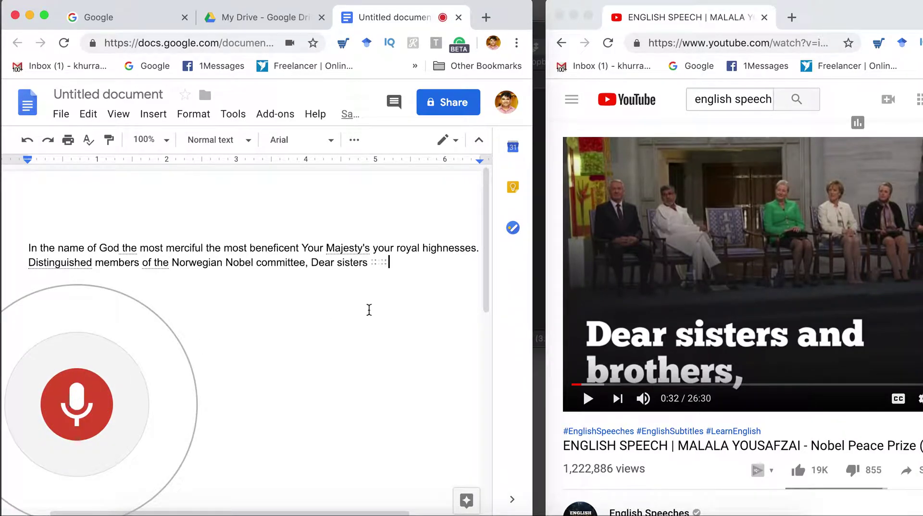
pyautogui.click(72, 401)
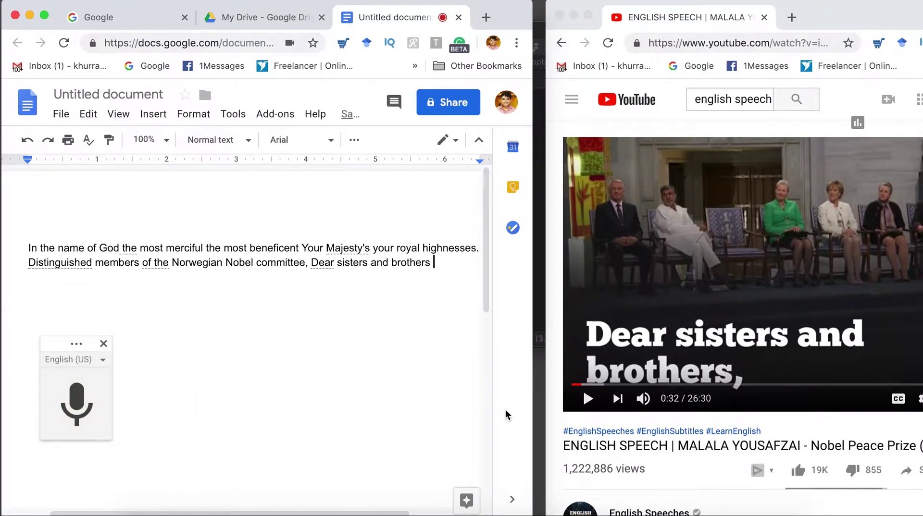
pyautogui.click(590, 408)
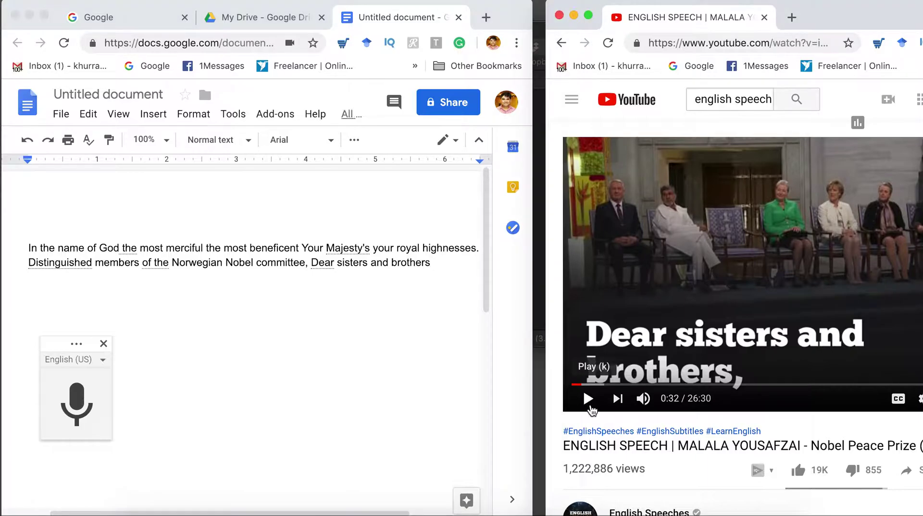
pyautogui.click(591, 408)
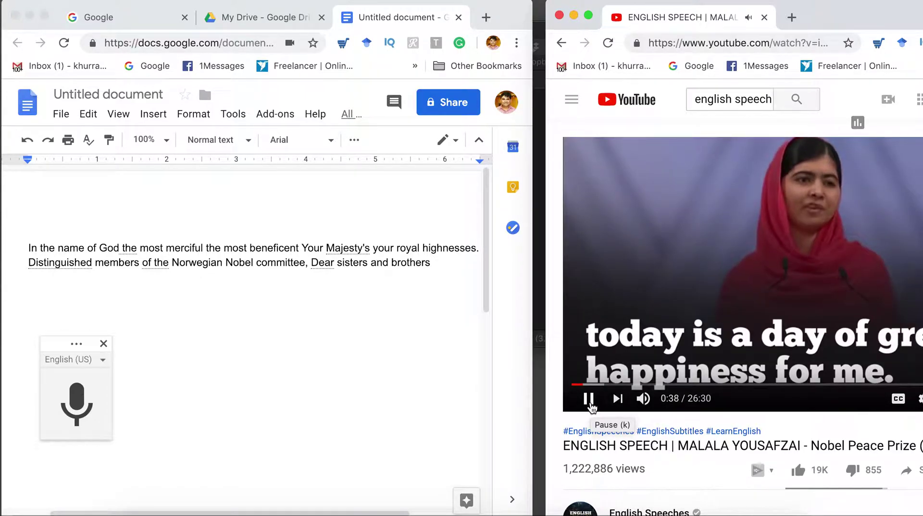
pyautogui.click(591, 408)
pyautogui.click(433, 267)
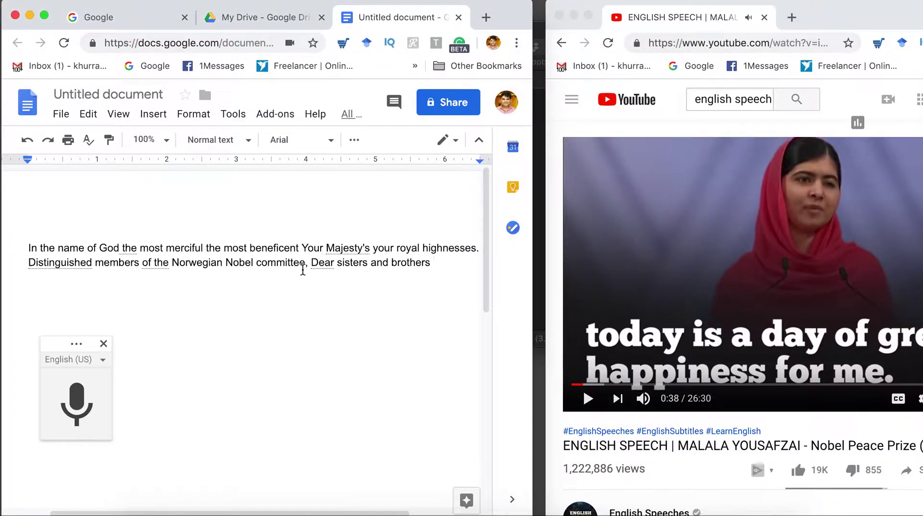
# Move 'Dear sisters and brothers,' into its own paragraph
pyautogui.hotkey('ctrl', 'Return')
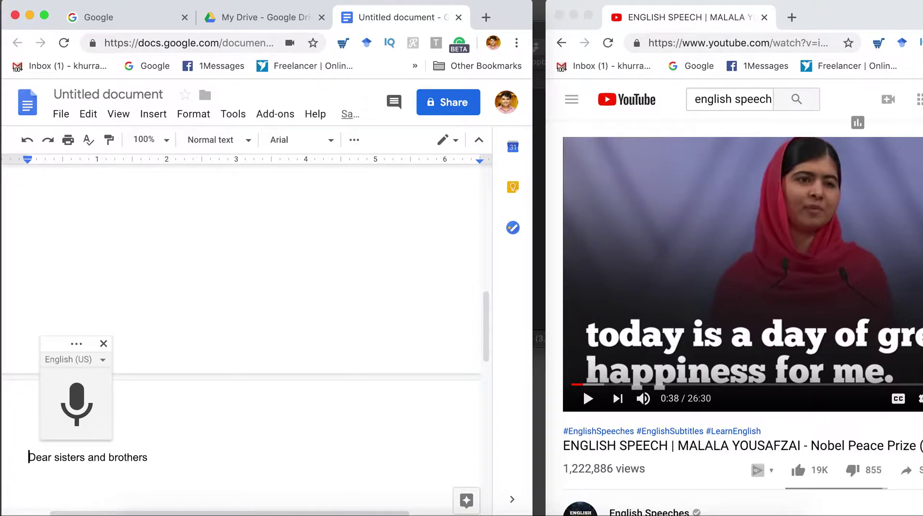
pyautogui.press('BackSpace')
pyautogui.press('Return')
pyautogui.press('Return')
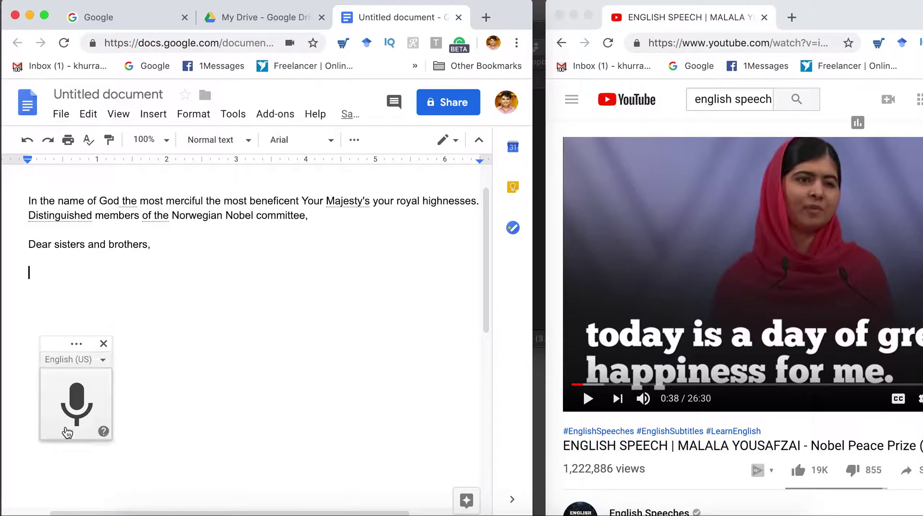
# Dictate 'Today is a day of great happiness for me.', correcting 'the' to 'a'
pyautogui.click(76, 412)
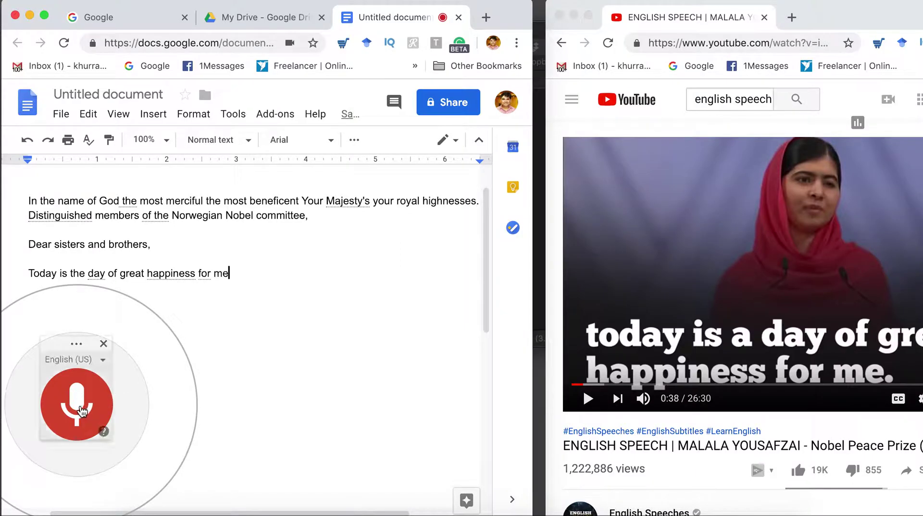
pyautogui.click(105, 408)
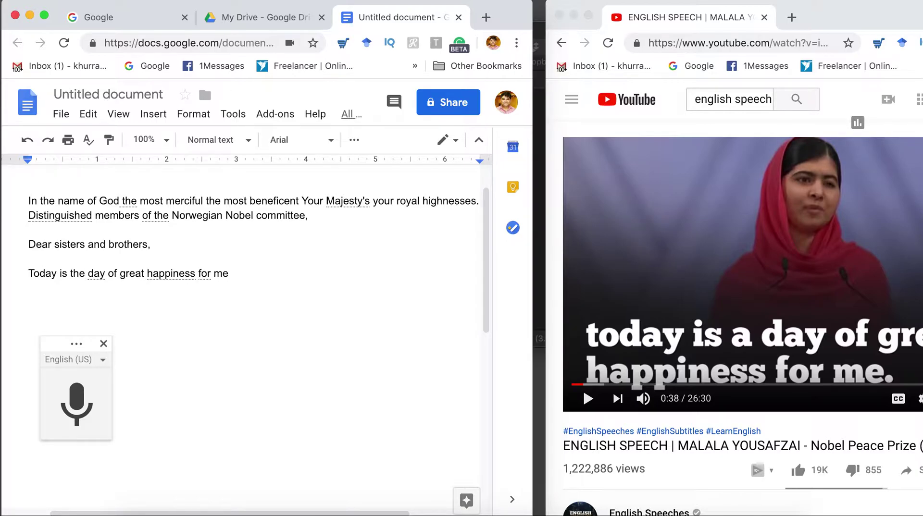
pyautogui.doubleClick(77, 273)
pyautogui.write('a')
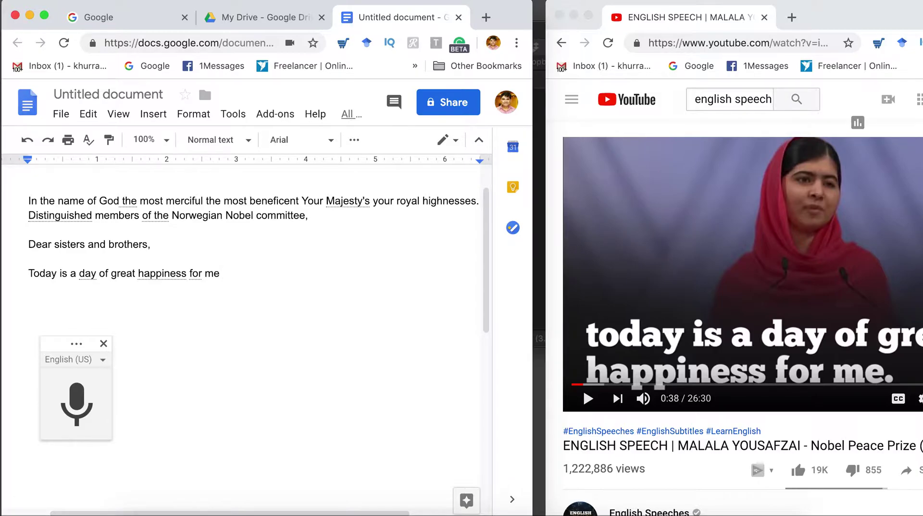
pyautogui.write('.')
# Play the speech on and pause it at 0:45 after the next sentence
pyautogui.click(588, 407)
pyautogui.click(587, 406)
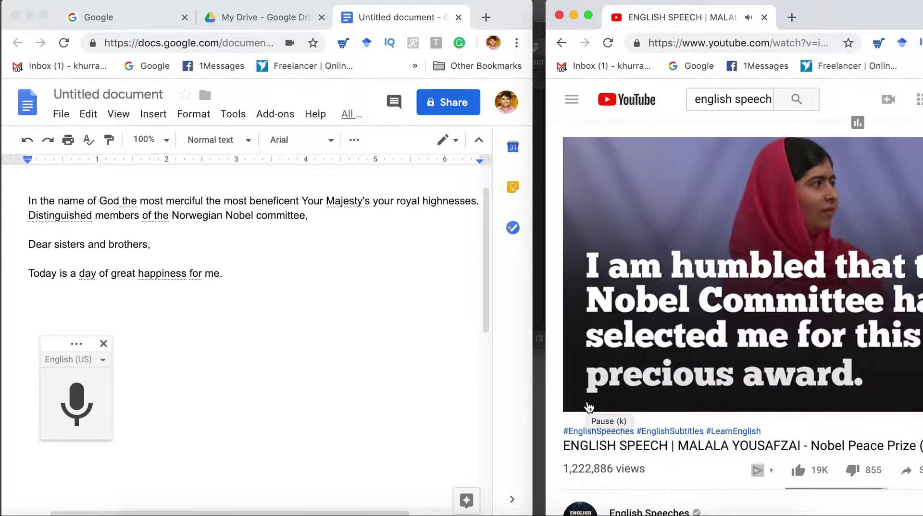
pyautogui.click(589, 407)
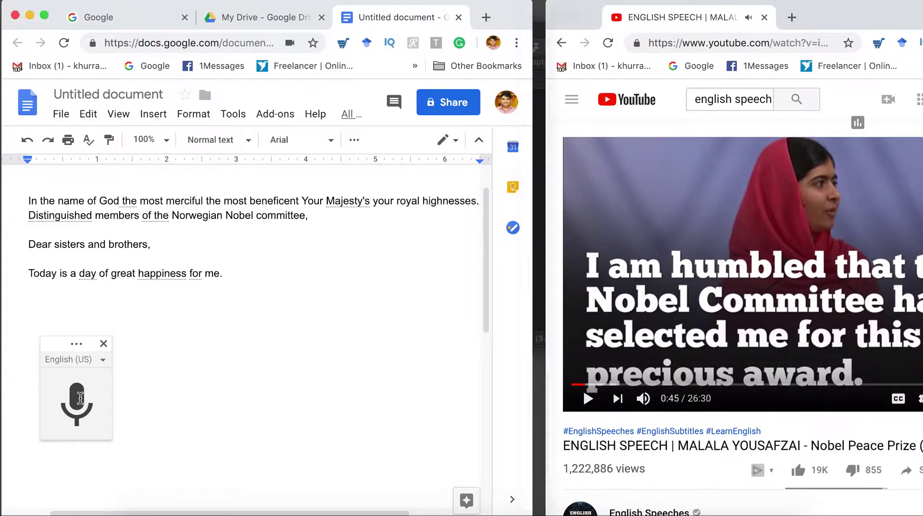
# Dictate 'I am humbled that the Nobel committee are selected me for this precious award', removing the misheard trailing words
pyautogui.click(78, 407)
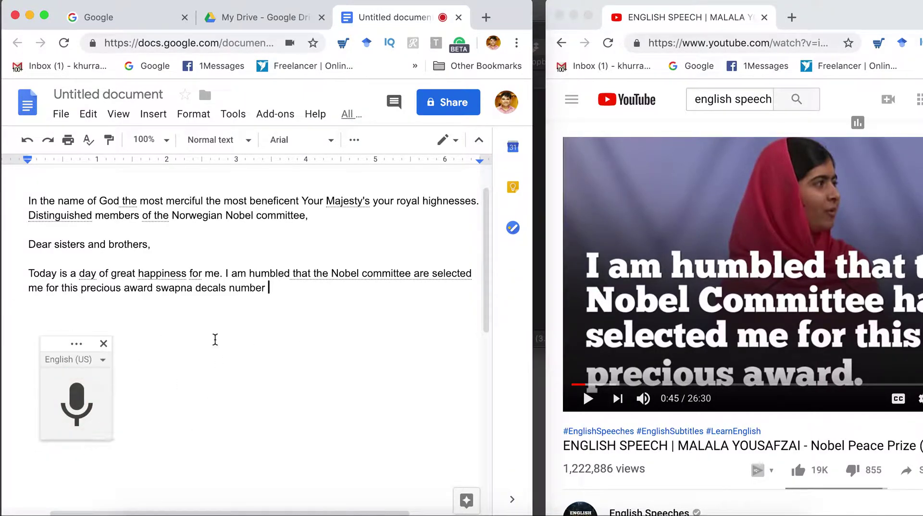
pyautogui.hotkey('ctrl', 'shift', 'Left')
pyautogui.hotkey('ctrl', 'shift', 'Left')
pyautogui.hotkey('ctrl', 'shift', 'Left')
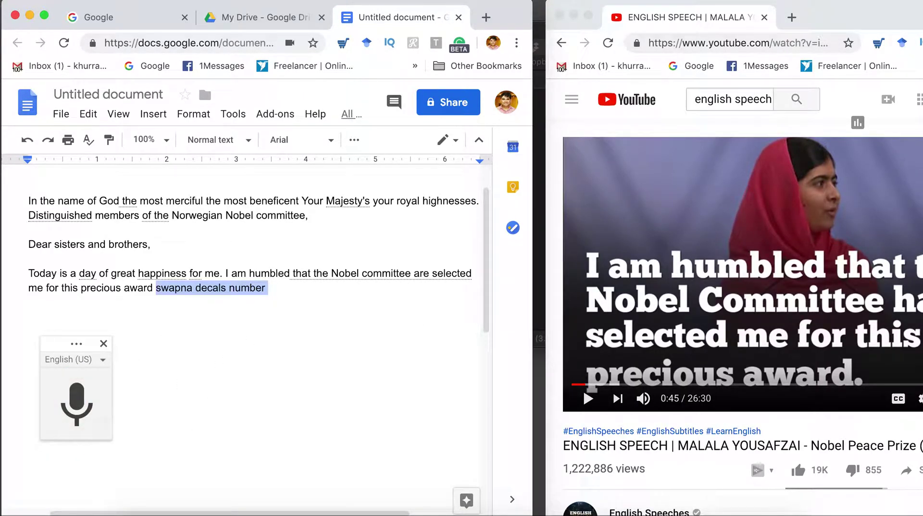
pyautogui.press('BackSpace')
pyautogui.write('.')
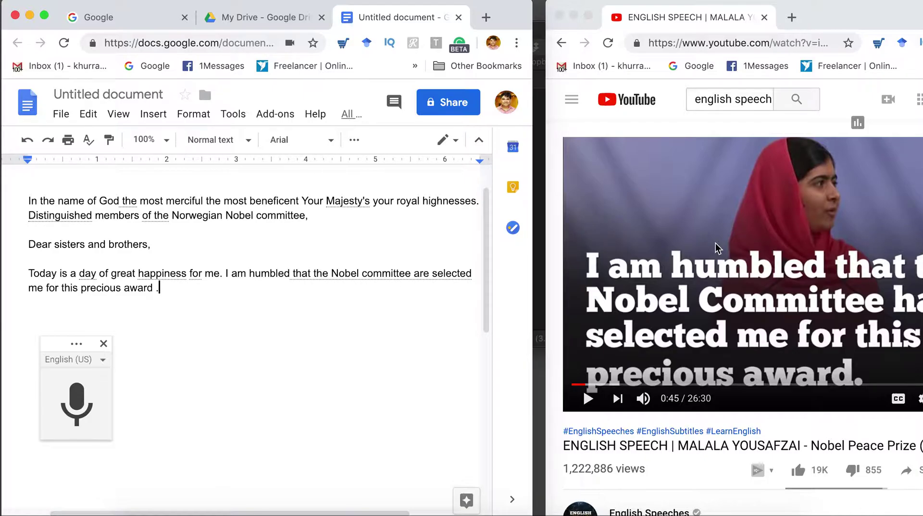
pyautogui.press('Return')
# Dictate the next paragraph, from 'Thank you to everyone' through 'for letting me fly', as the video plays
pyautogui.click(588, 402)
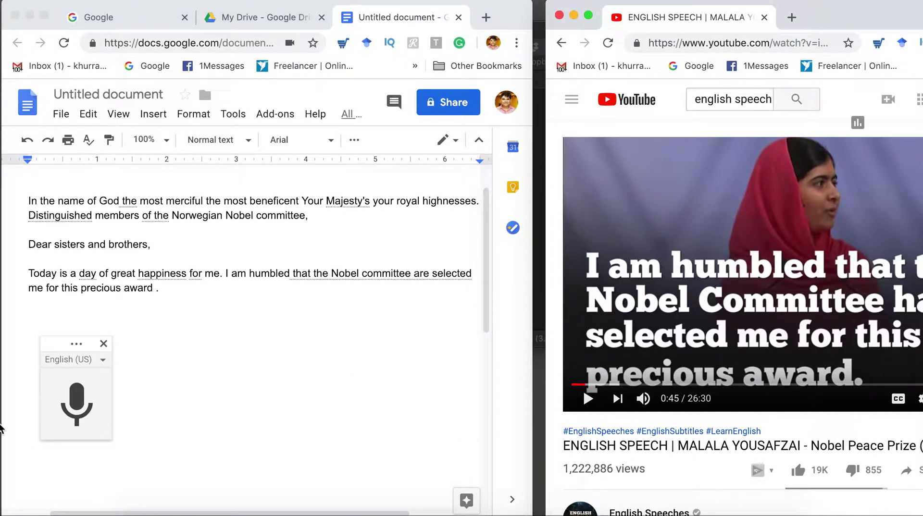
pyautogui.click(75, 405)
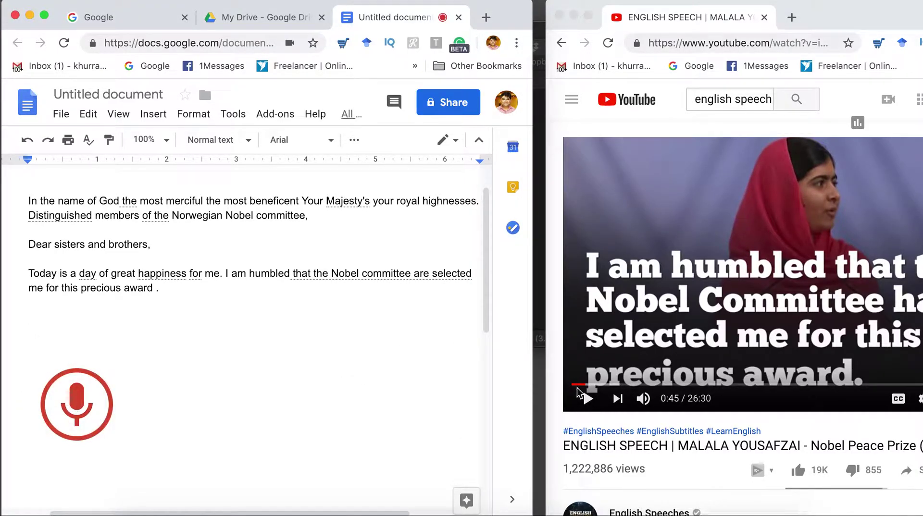
pyautogui.click(588, 401)
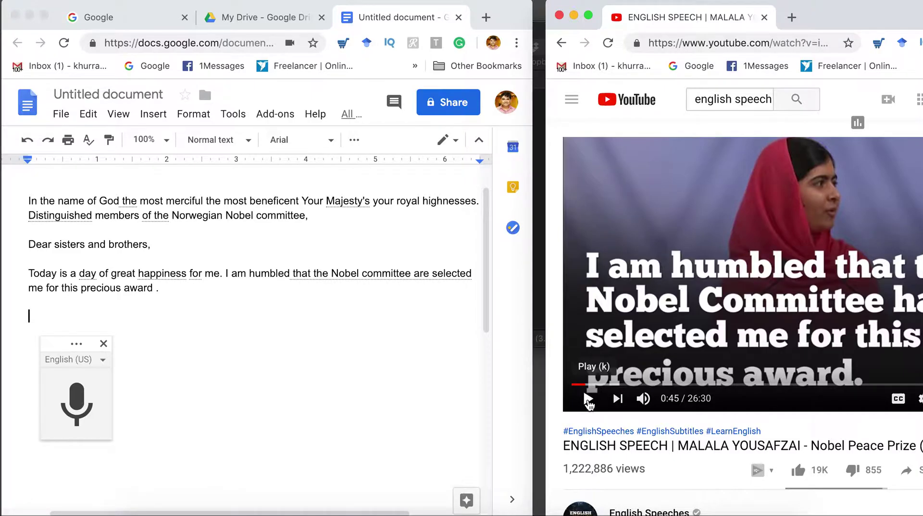
pyautogui.click(588, 399)
pyautogui.click(75, 401)
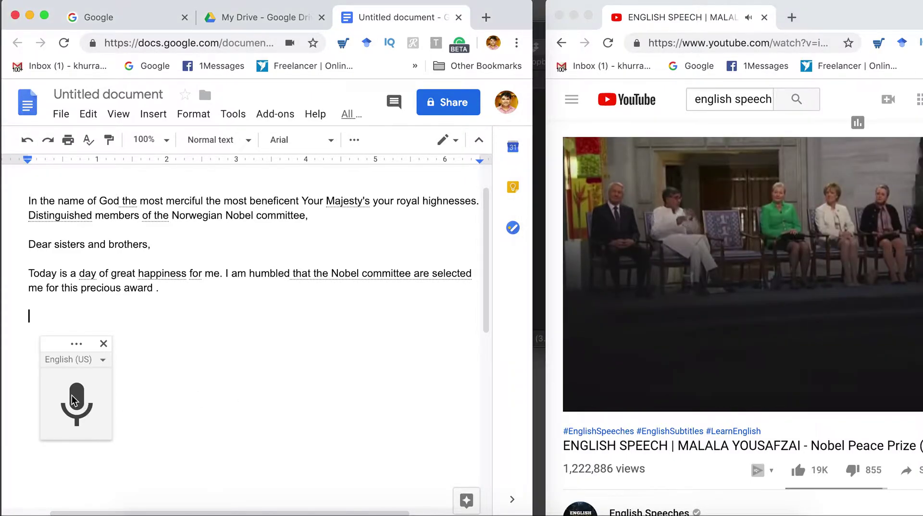
pyautogui.click(79, 402)
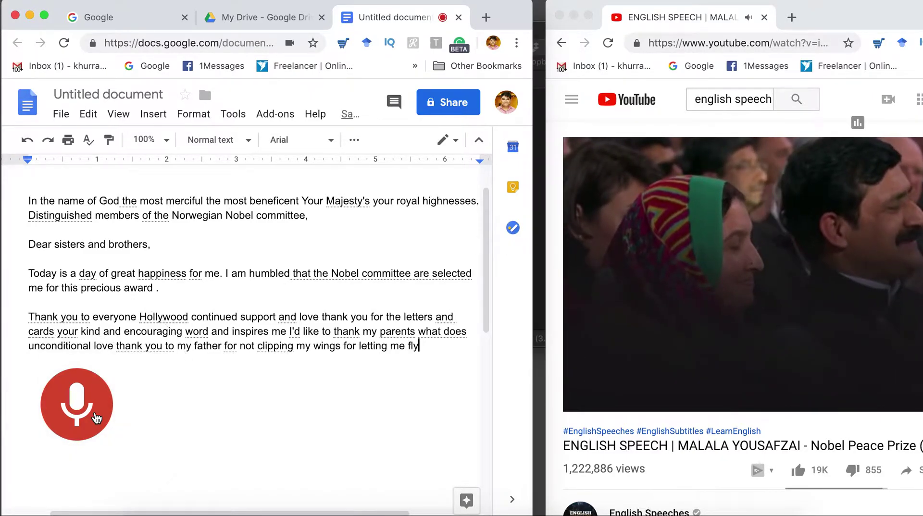
pyautogui.click(95, 415)
# Pause the speech video and maximise the Google Docs window
pyautogui.click(659, 316)
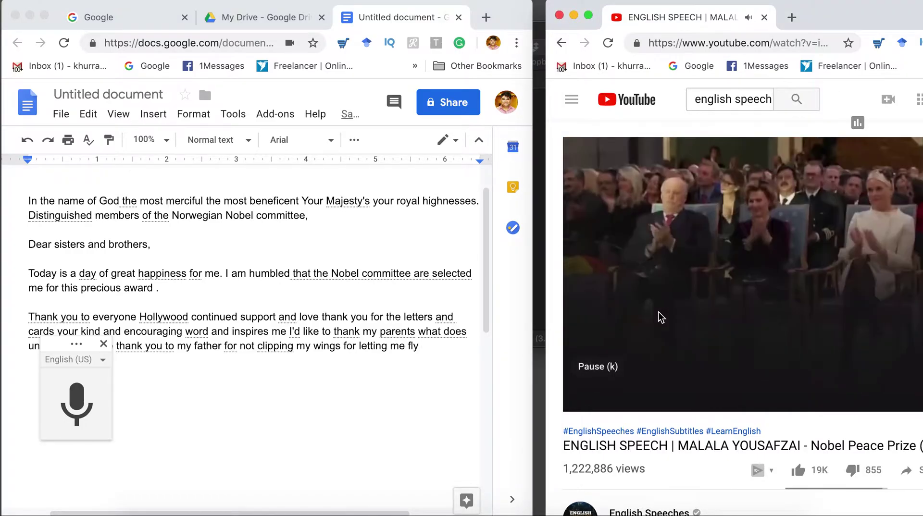
pyautogui.click(587, 399)
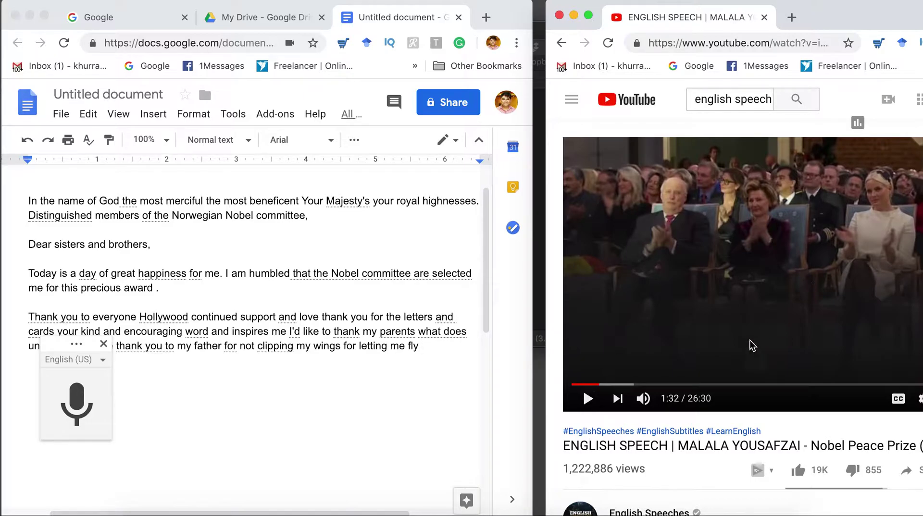
pyautogui.click(530, 323)
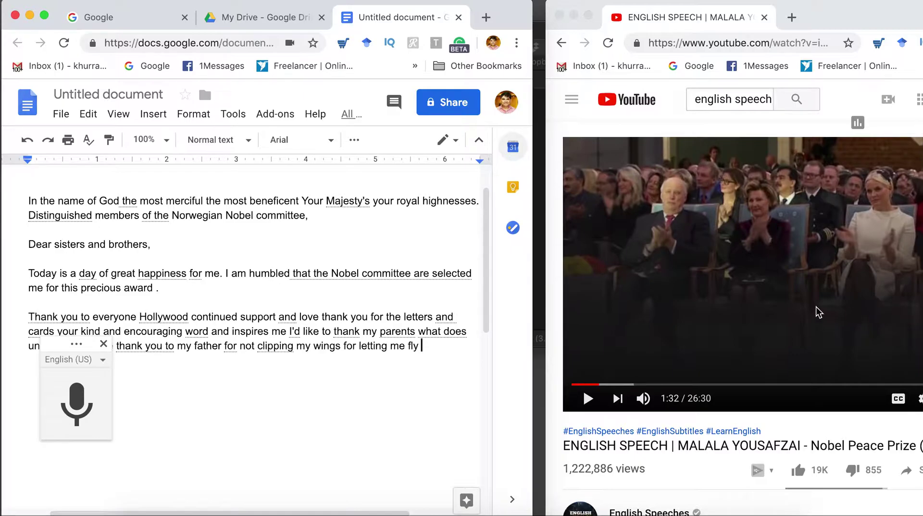
pyautogui.click(408, 314)
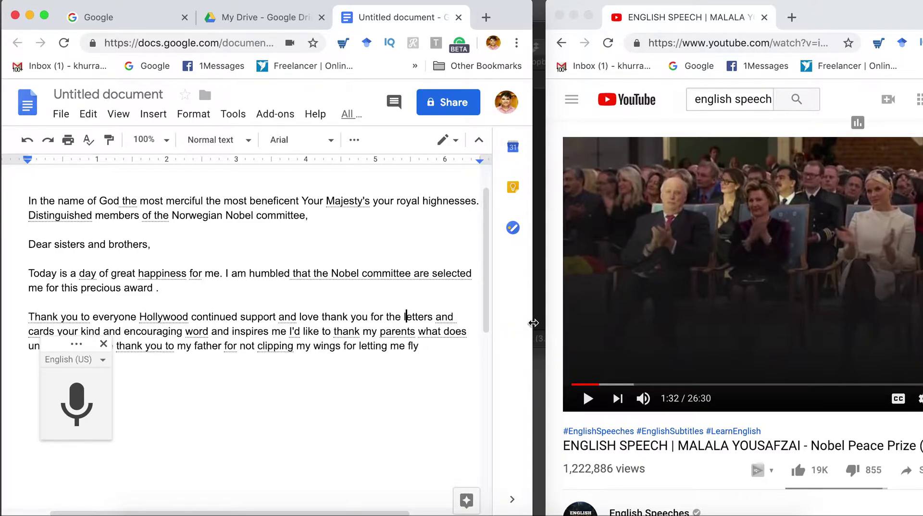
pyautogui.doubleClick(533, 323)
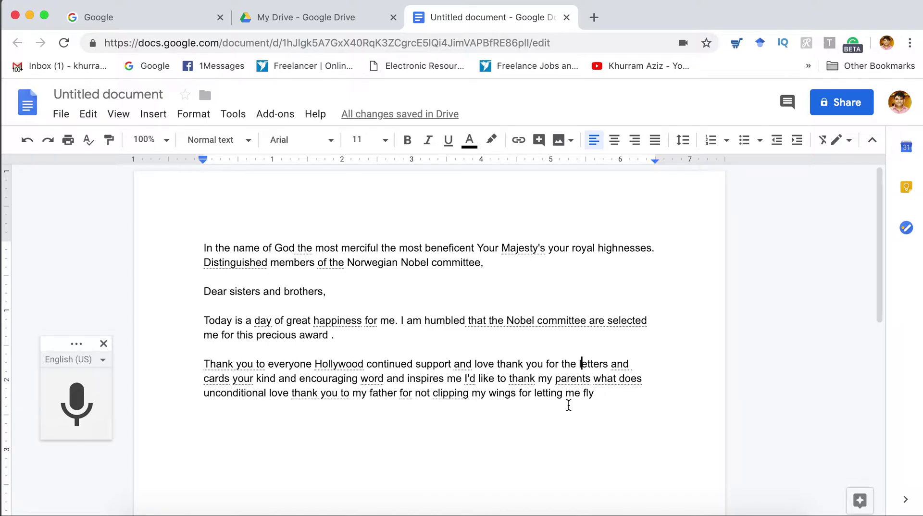
# Add a period after 'inspires me' and a comma after 'parents'
pyautogui.click(581, 394)
pyautogui.press('Up')
pyautogui.hotkey('alt', 'Left')
pyautogui.hotkey('alt', 'Left')
pyautogui.hotkey('alt', 'Left')
pyautogui.hotkey('alt', 'Left')
pyautogui.hotkey('alt', 'Left')
pyautogui.hotkey('alt', 'Left')
pyautogui.hotkey('alt', 'Left')
pyautogui.hotkey('alt', 'Left')
pyautogui.hotkey('alt', 'Left')
pyautogui.hotkey('alt', 'Right')
pyautogui.hotkey('alt', 'Right')
pyautogui.hotkey('alt', 'Right')
pyautogui.write('.')
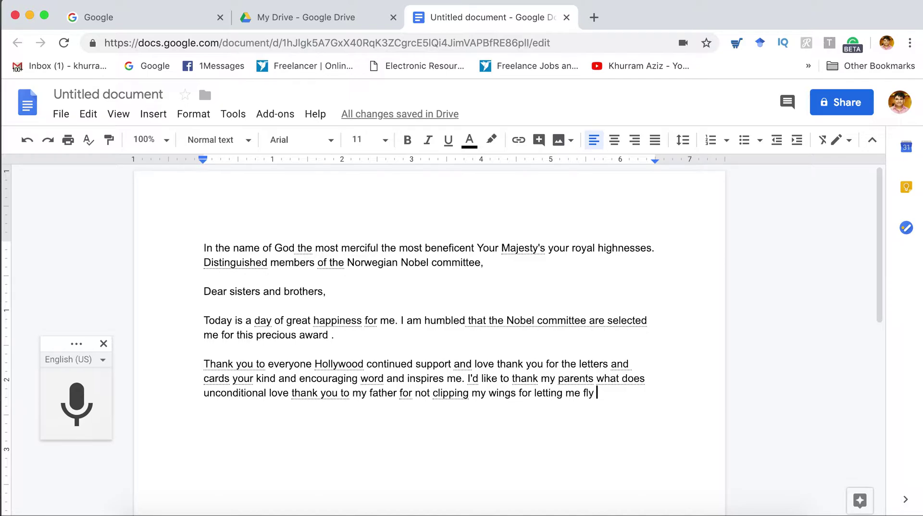
pyautogui.press('Up')
pyautogui.hotkey('alt', 'Left')
pyautogui.hotkey('alt', 'Left')
pyautogui.hotkey('alt', 'Right')
pyautogui.hotkey('alt', 'Right')
pyautogui.write(',')
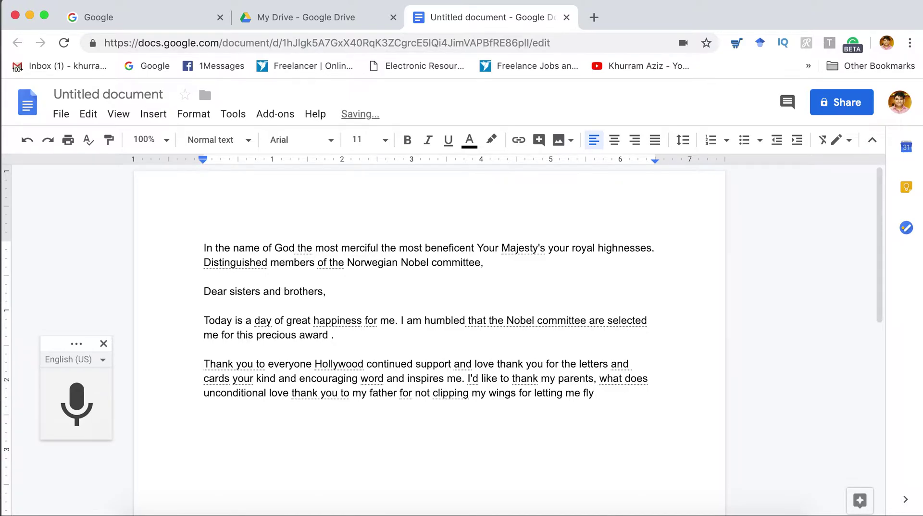
# Replace 'what does' with 'for their' and add a period after 'love'
pyautogui.hotkey('shift', 'alt', 'Right')
pyautogui.hotkey('shift', 'alt', 'Right')
pyautogui.press('BackSpace')
pyautogui.write('for their')
pyautogui.click(288, 393)
pyautogui.hotkey('alt', 'Right')
pyautogui.press('Left')
pyautogui.hotkey('alt', 'Left')
pyautogui.hotkey('alt', 'Left')
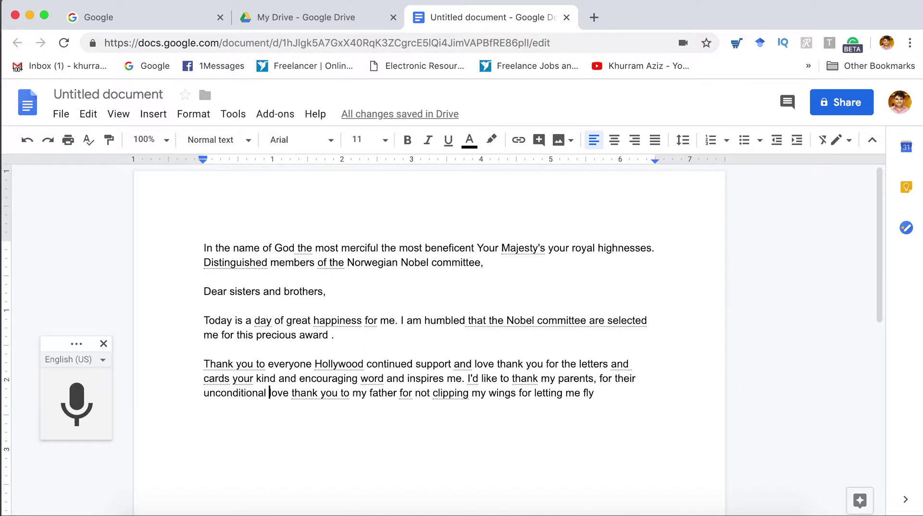
pyautogui.hotkey('alt', 'Right')
pyautogui.write('.')
# Capitalise 'Thank' and end the paragraph with '...' followed by a new line
pyautogui.press('Right')
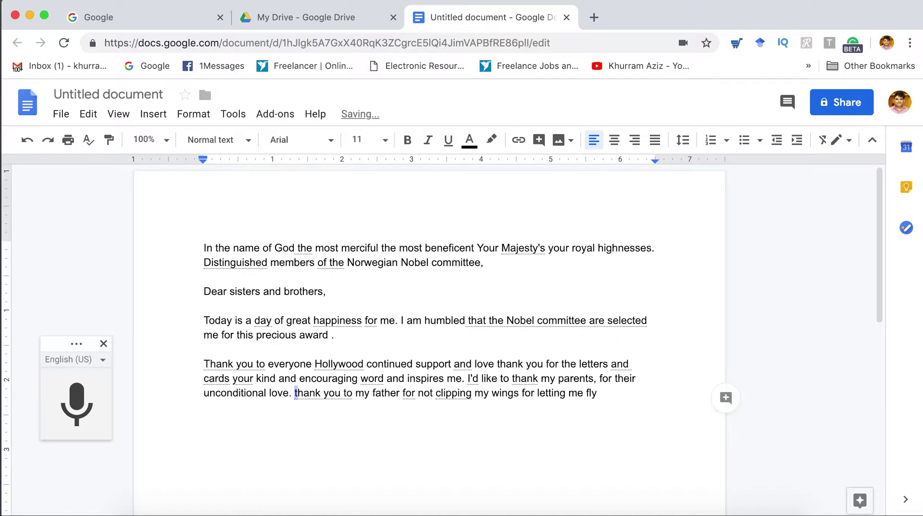
pyautogui.press('Delete')
pyautogui.write('T')
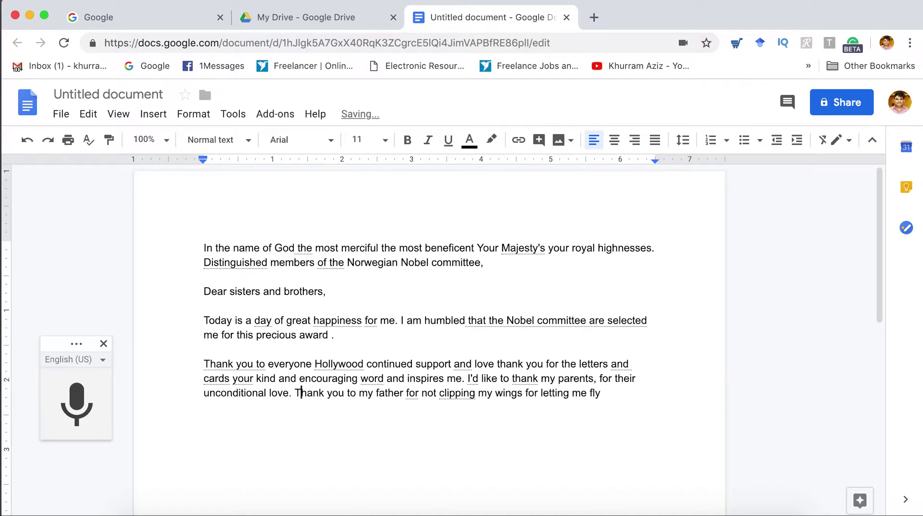
pyautogui.press('super+Right')
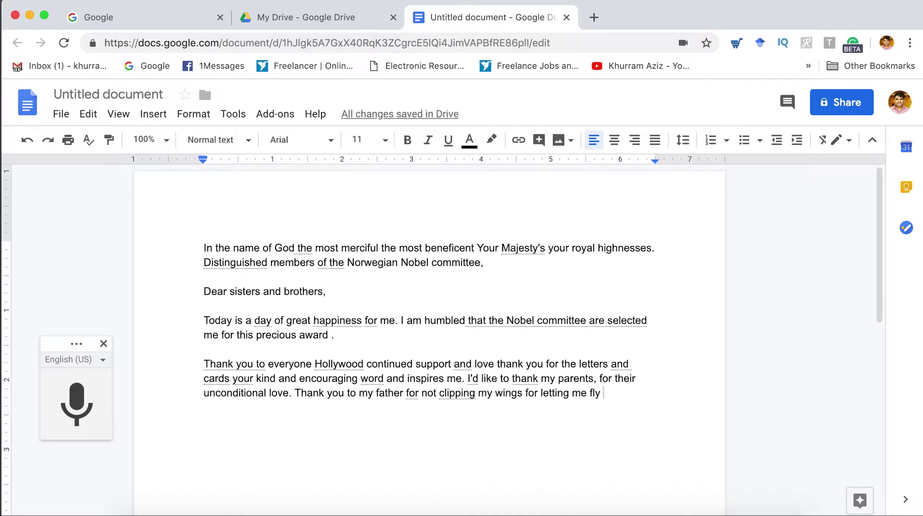
pyautogui.write('...')
pyautogui.press('Return')
# Rename the document to 'Malala'
pyautogui.moveTo(413, 115)
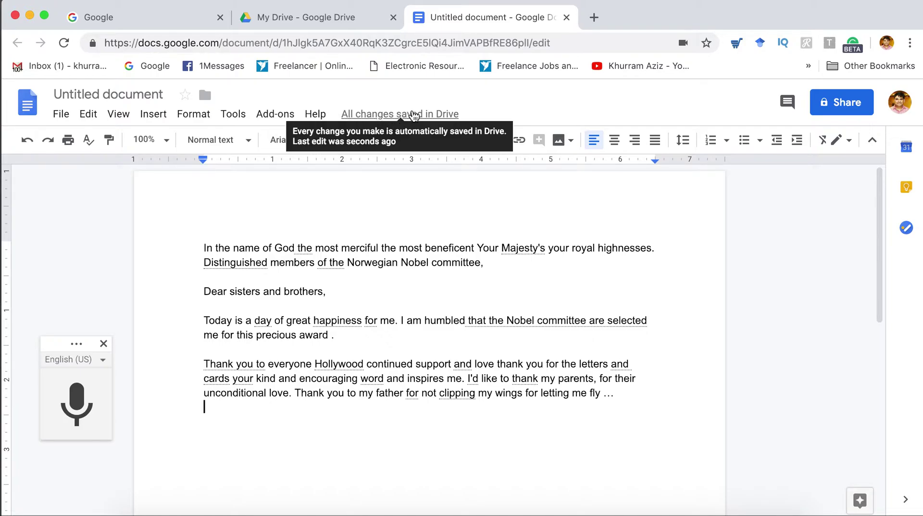
pyautogui.click(142, 98)
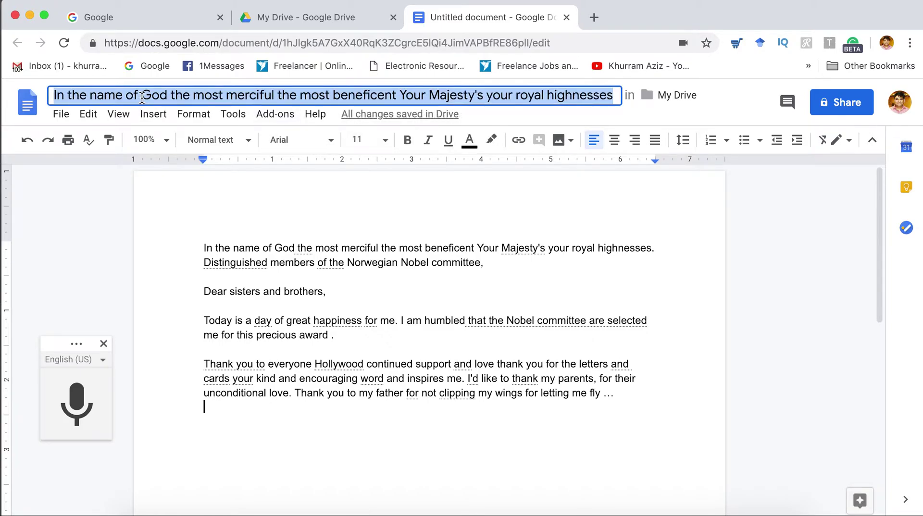
pyautogui.write('Malala')
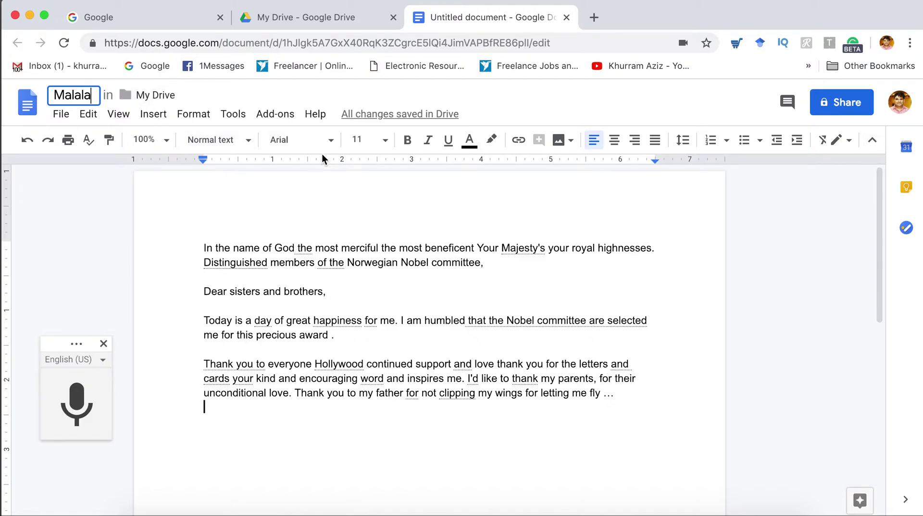
pyautogui.press('super+s')
pyautogui.press('Escape')
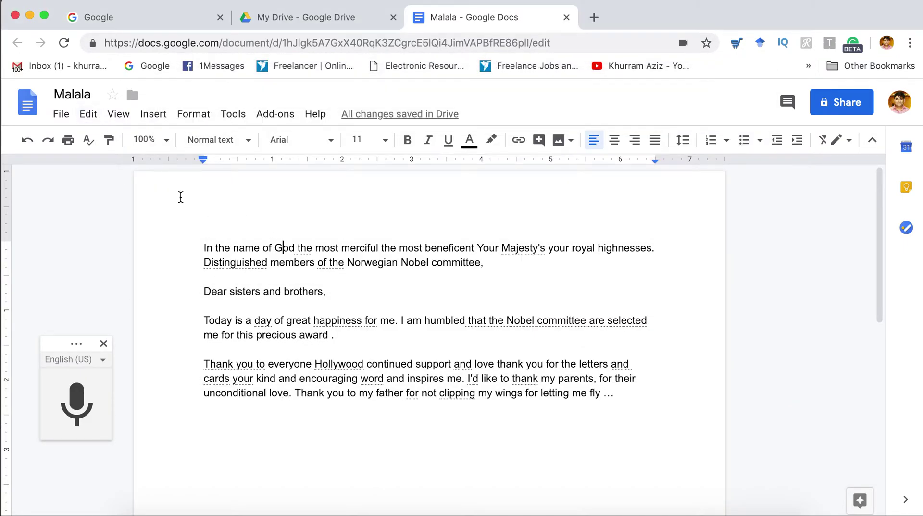
# Search Google Drive for 'malala' to locate the Malala document
pyautogui.click(291, 19)
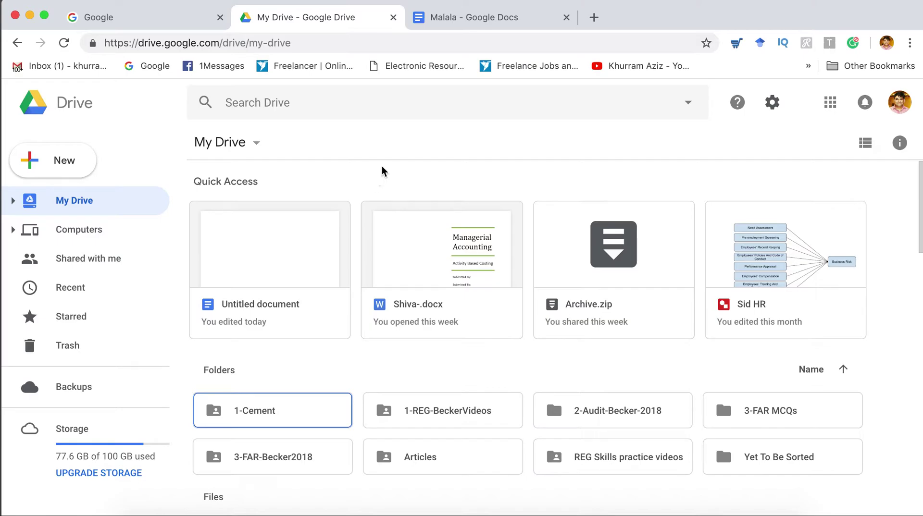
pyautogui.click(343, 102)
pyautogui.write('mal')
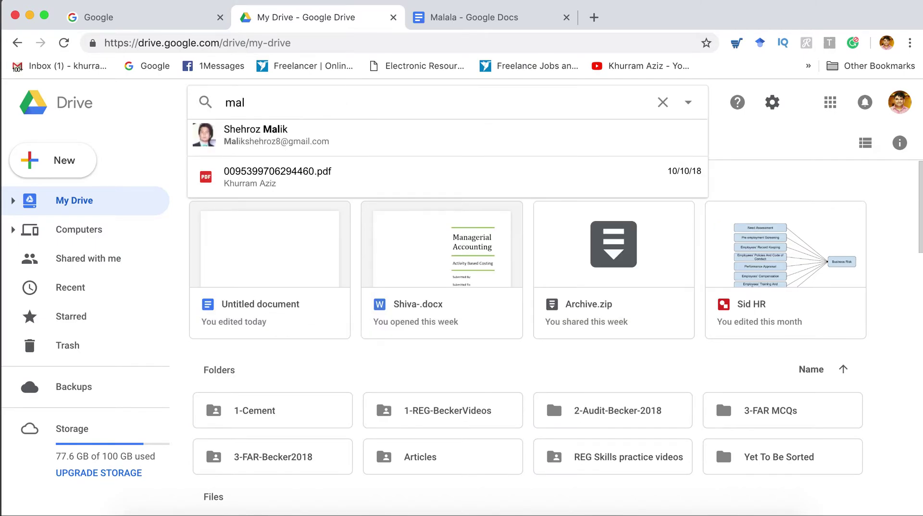
pyautogui.write('alal')
pyautogui.press('Return')
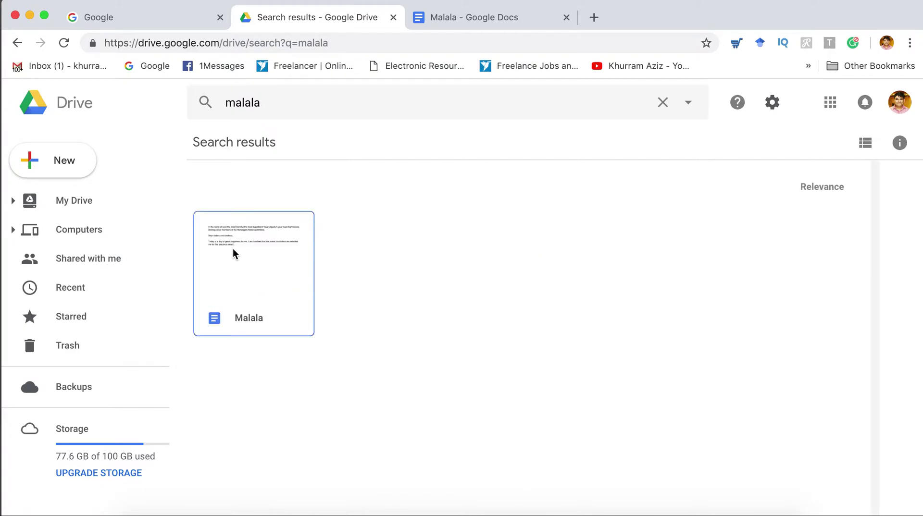
pyautogui.doubleClick(225, 237)
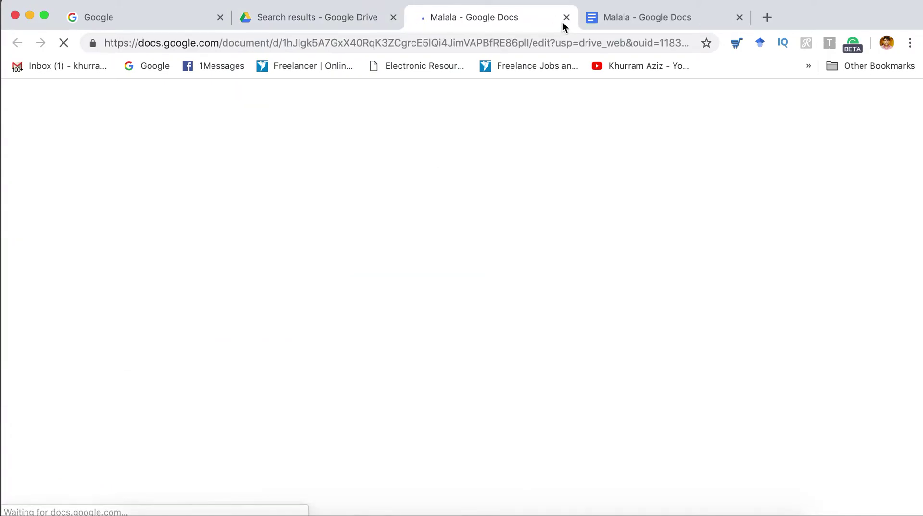
pyautogui.click(567, 18)
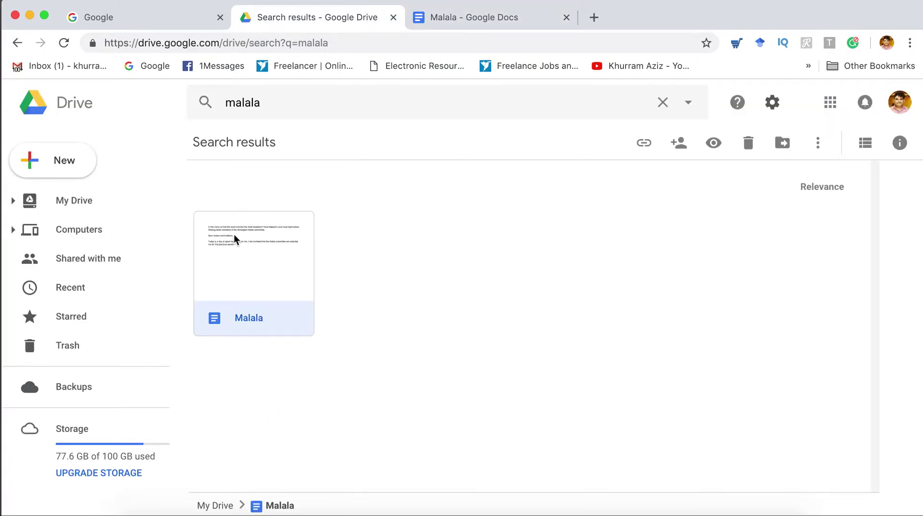
# Download the Malala file as the Word document Malala.docx
pyautogui.rightClick(278, 241)
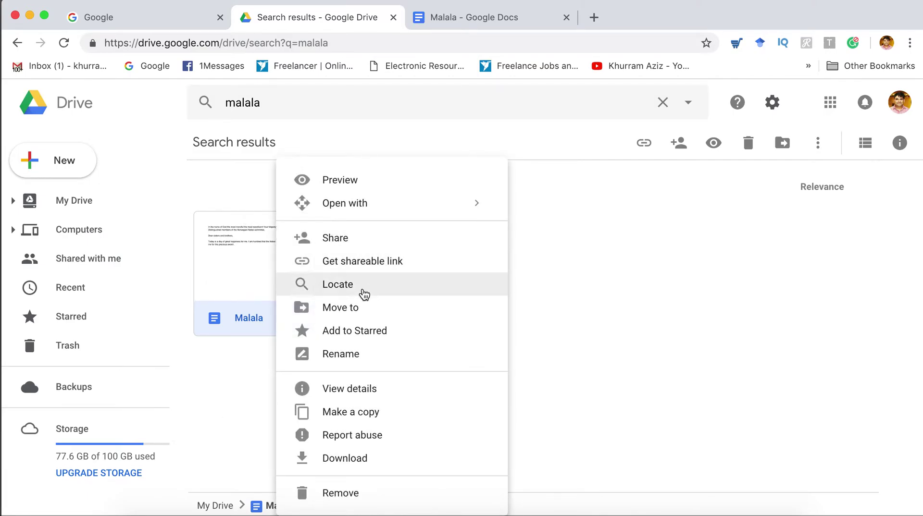
pyautogui.click(375, 460)
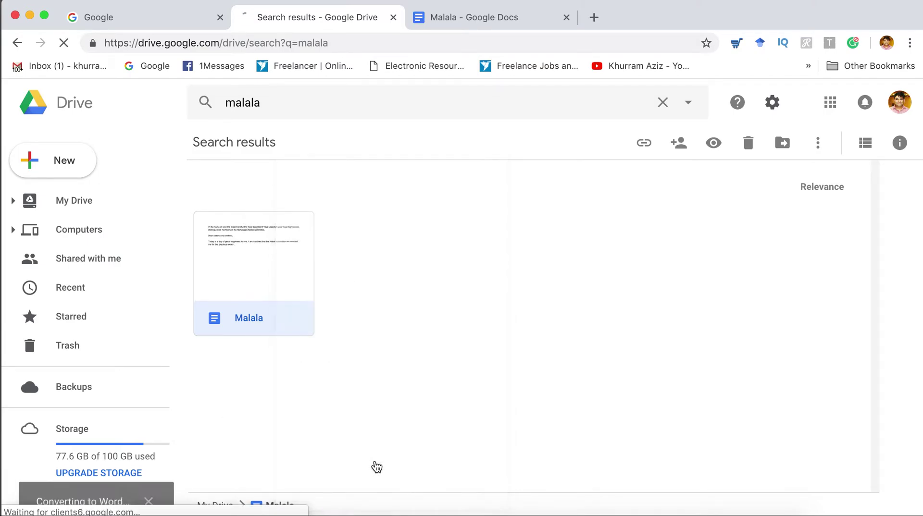
pyautogui.press('Return')
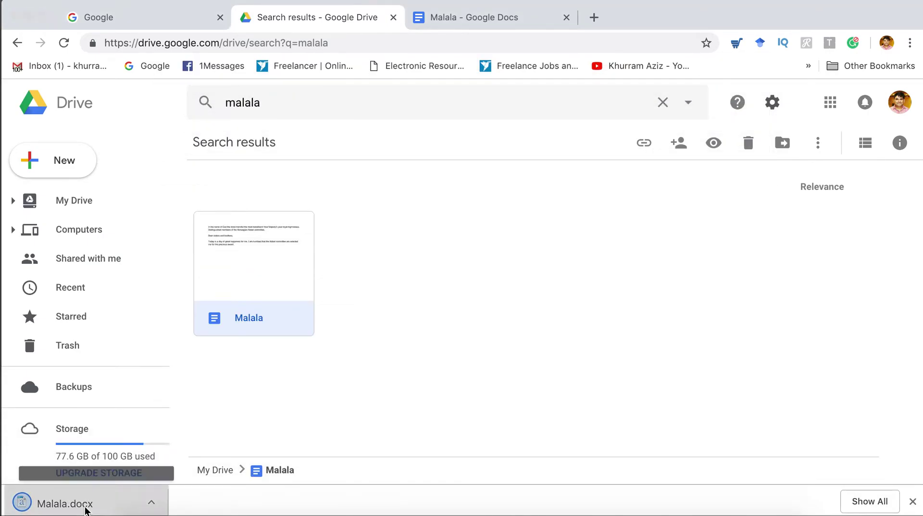
# Open the downloaded Malala.docx from Chrome's download bar in Microsoft Word
pyautogui.click(89, 500)
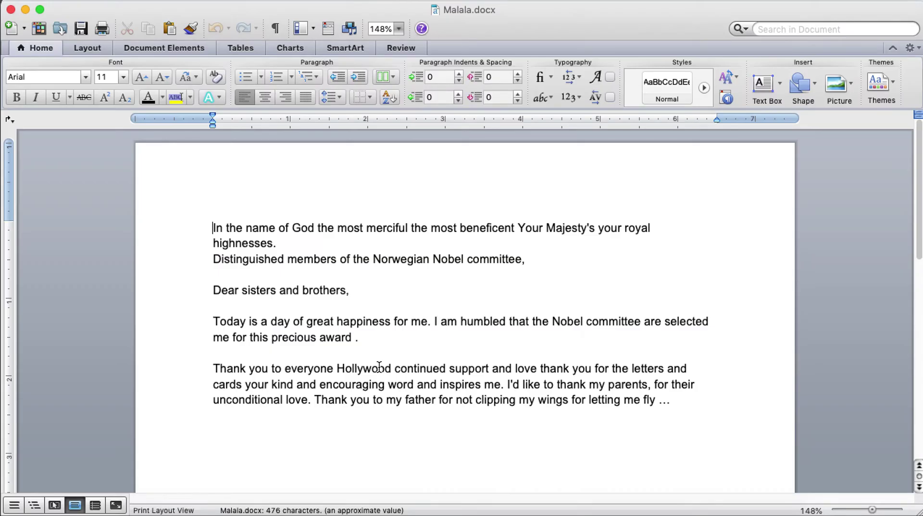